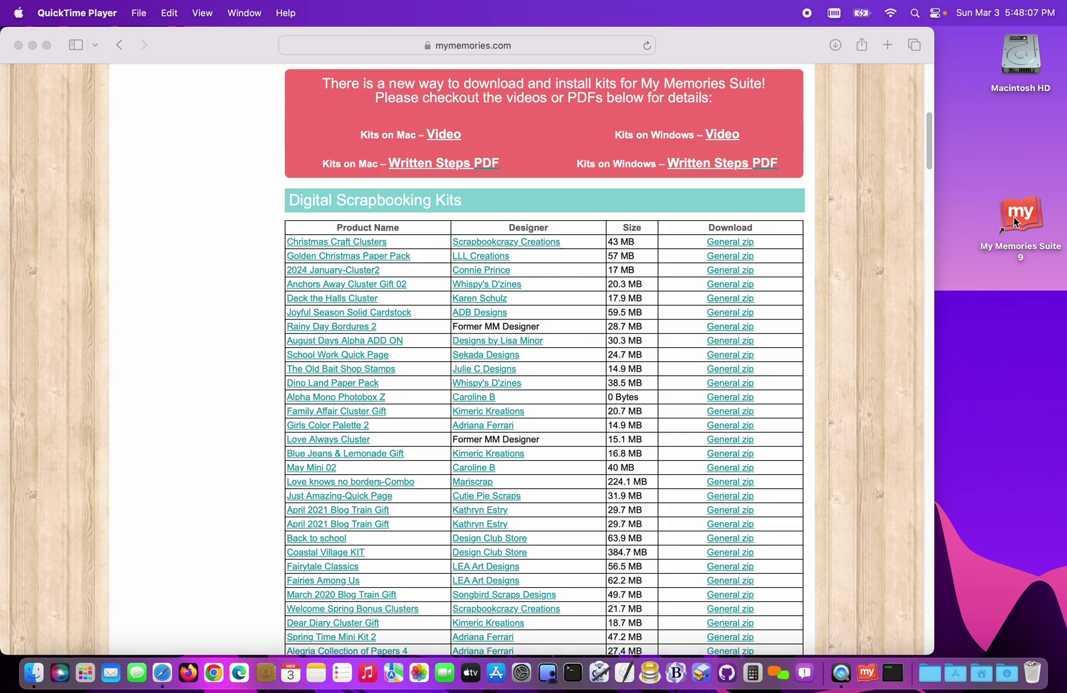
- Launch My Memories Suite 9 from its desktop icon
double_click(1015, 221)
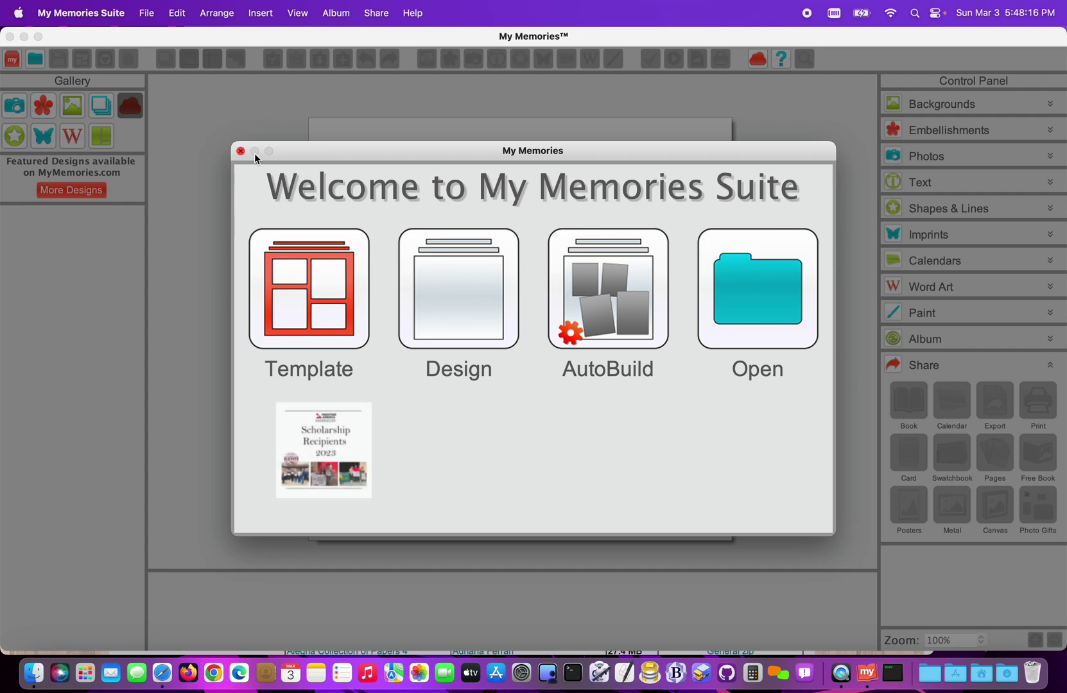
- Close the Welcome window, then download the 9.0.4.173 update and launch its installer
left_click(241, 152)
left_click(412, 14)
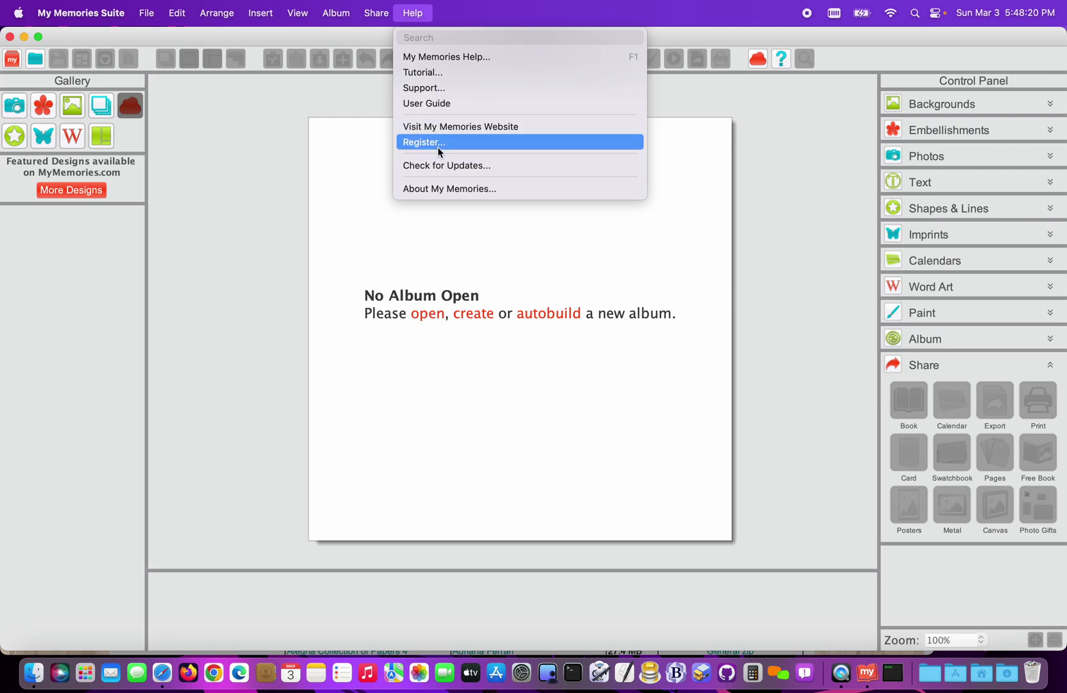
left_click(441, 165)
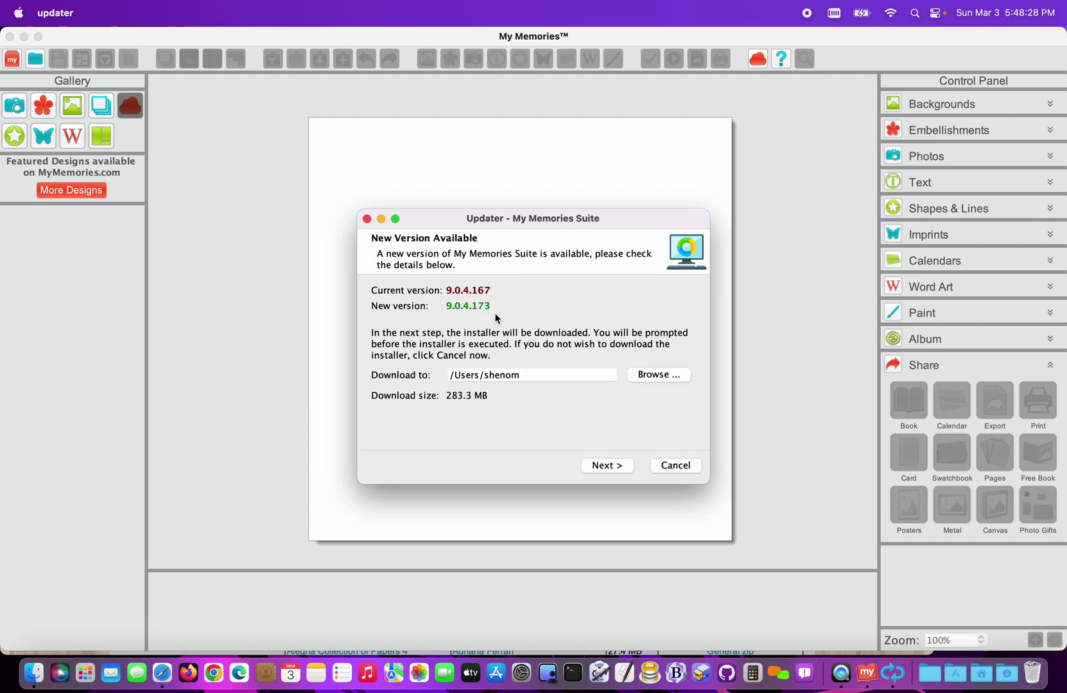
left_click(605, 464)
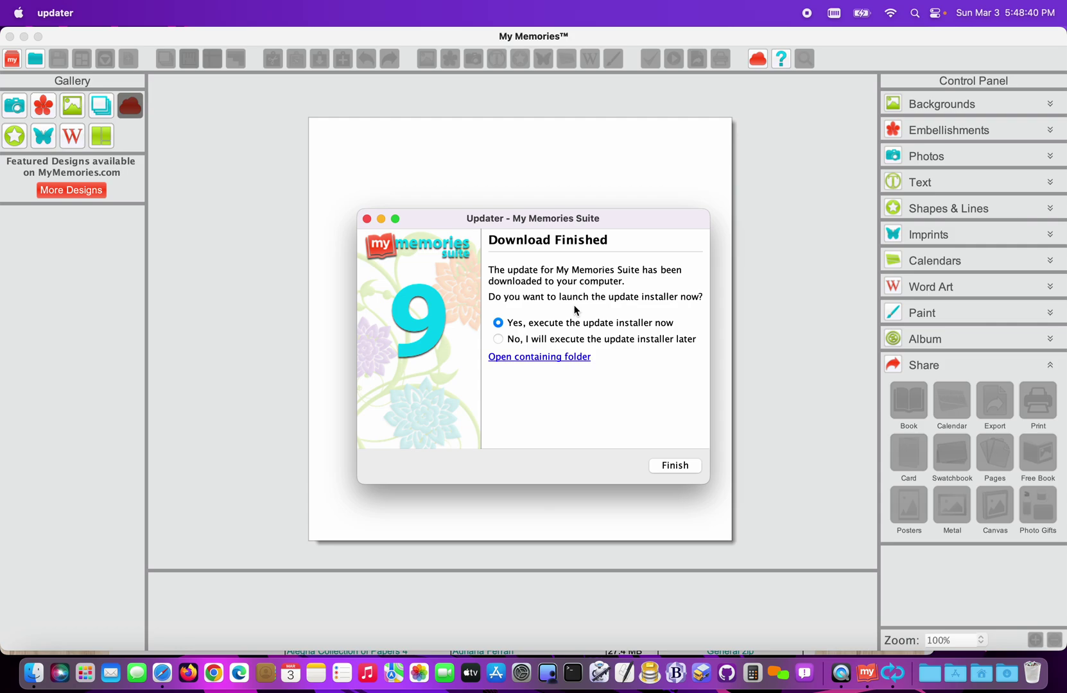
left_click(673, 466)
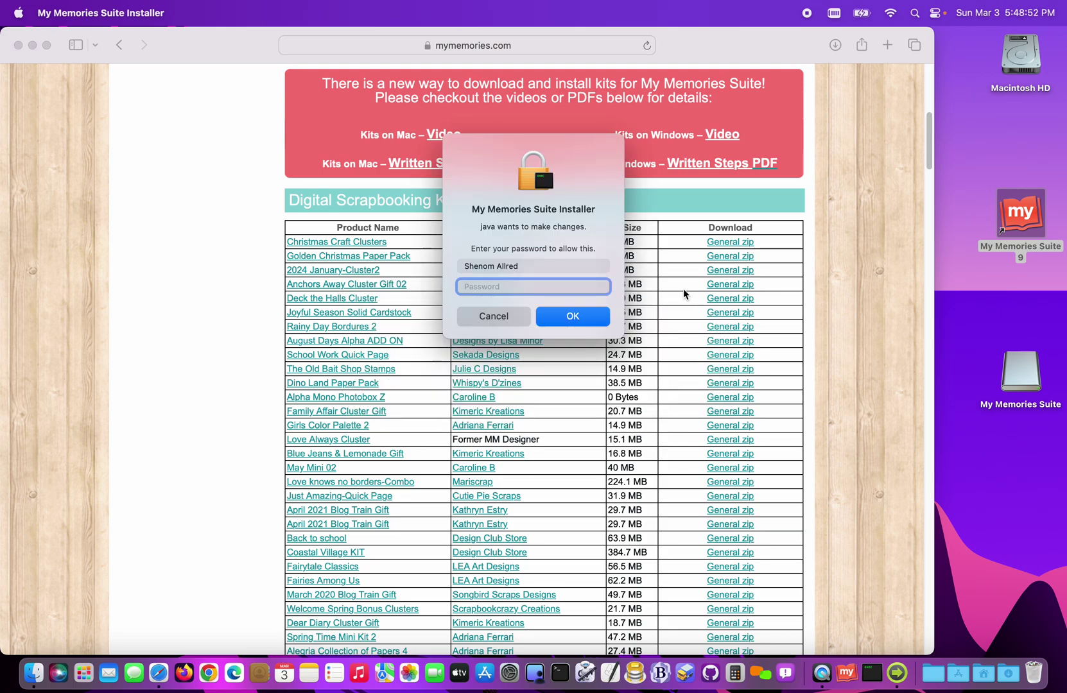
- Authorize the installer with the admin password and accept the license agreement
type("**************")
key("Return")
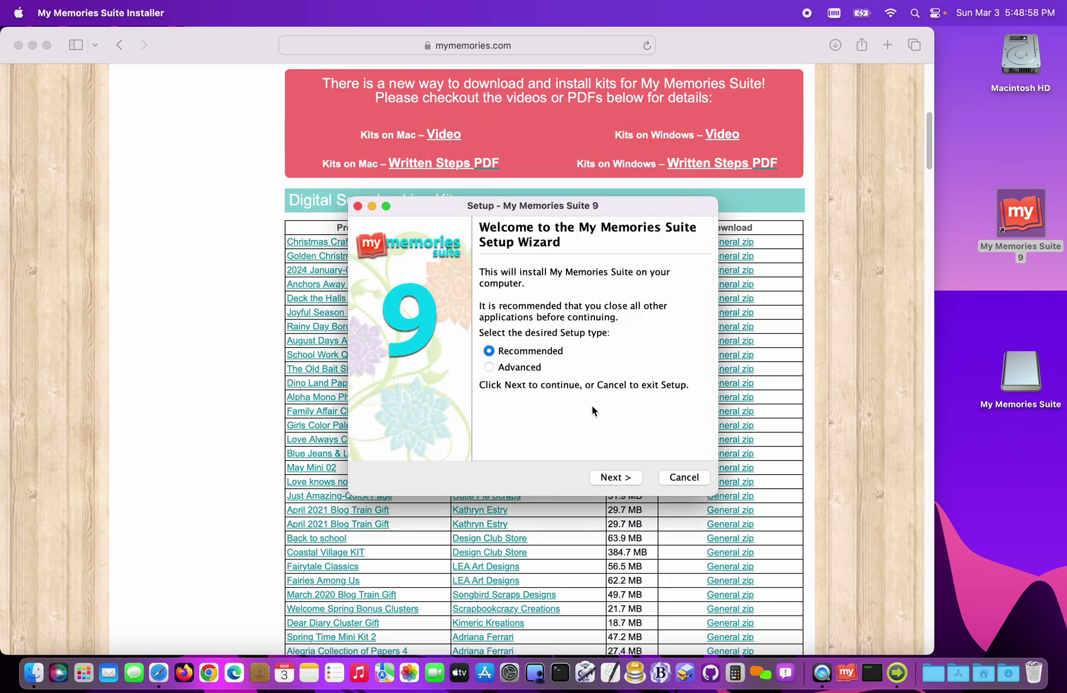
left_click(615, 478)
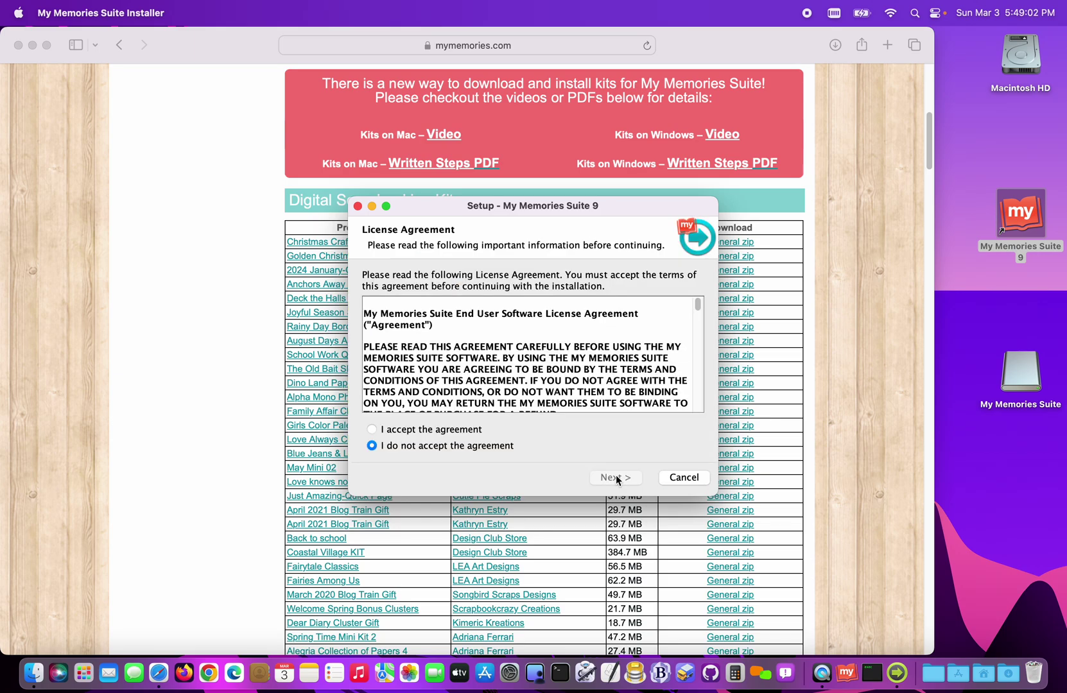
left_click(467, 430)
left_click(616, 478)
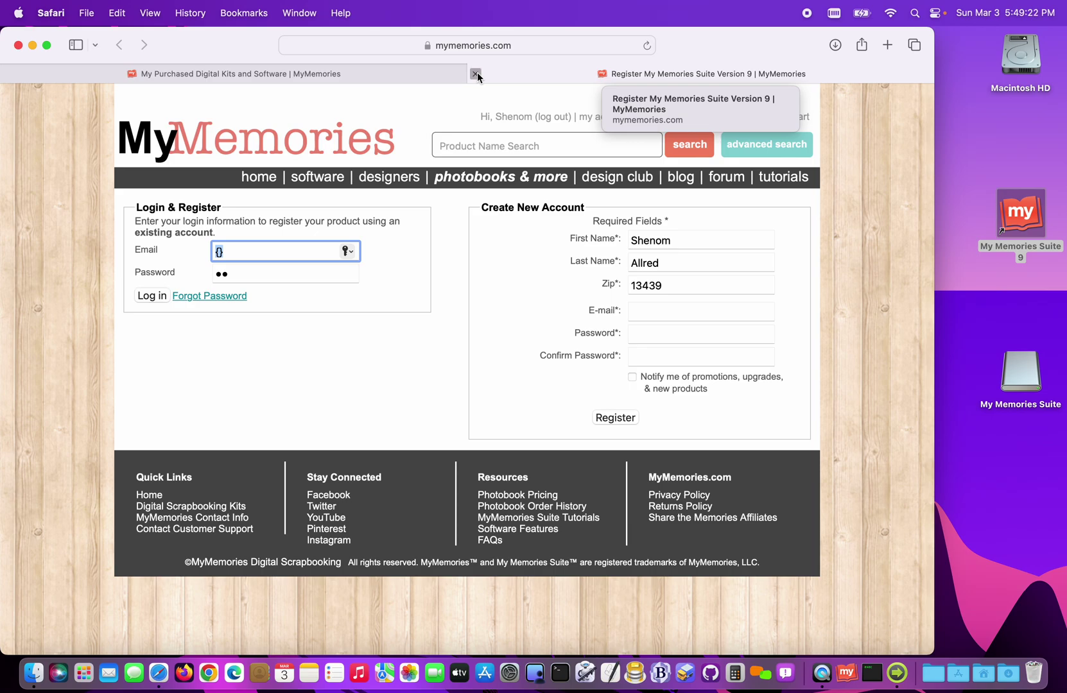
- Close the registration page and finish setup, running My Memories Suite afterwards
left_click(476, 74)
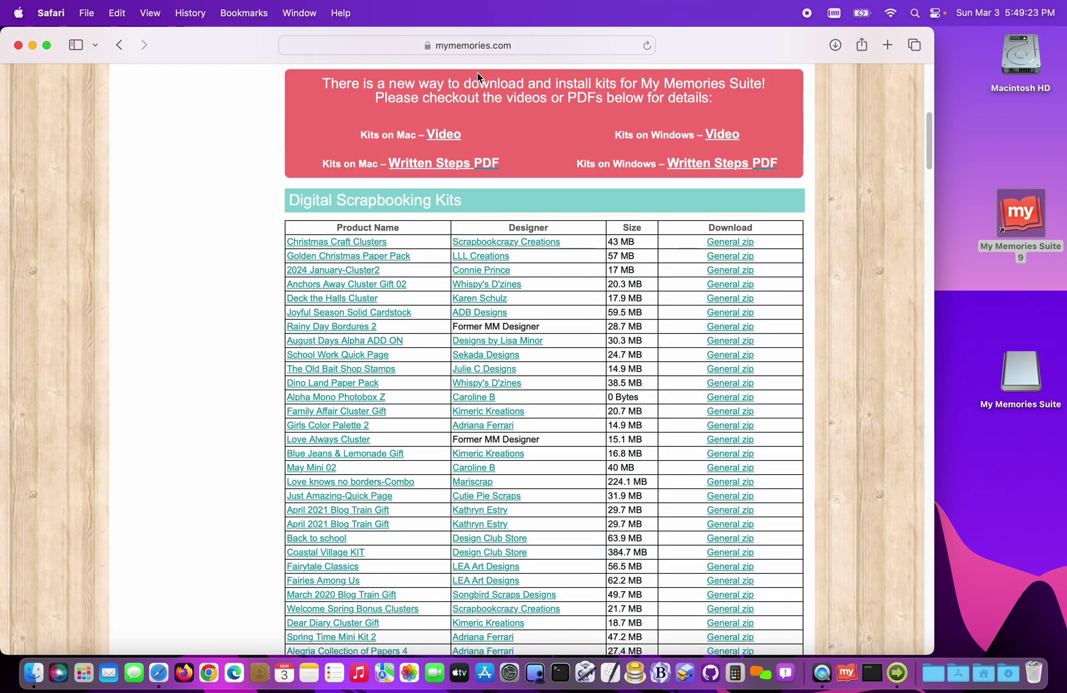
left_click(897, 674)
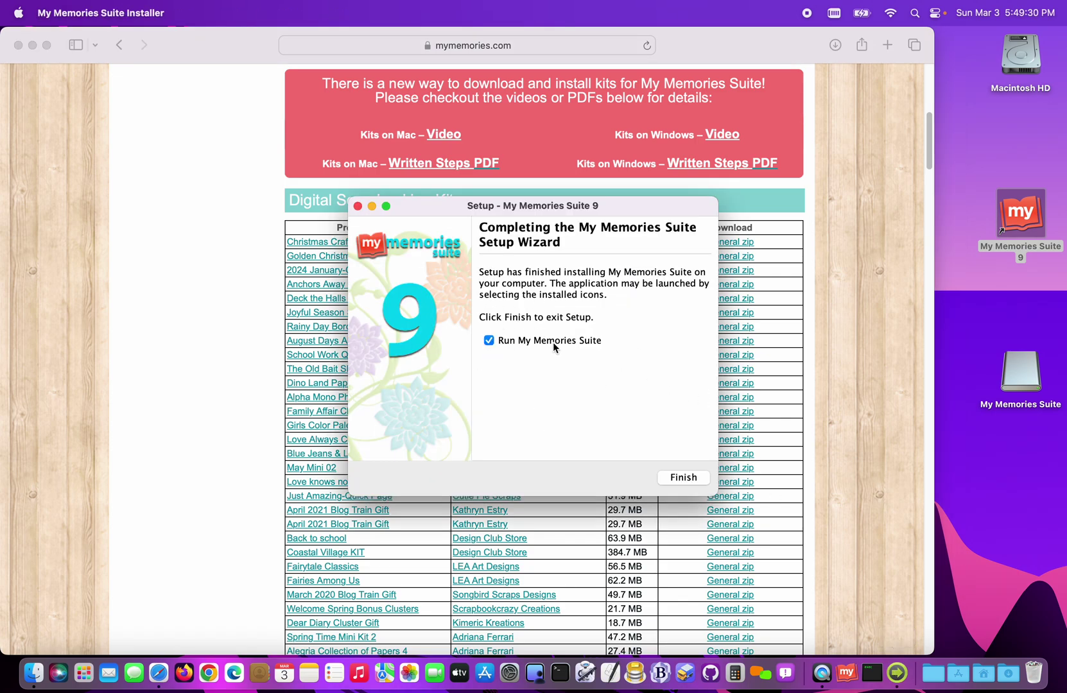
left_click(682, 479)
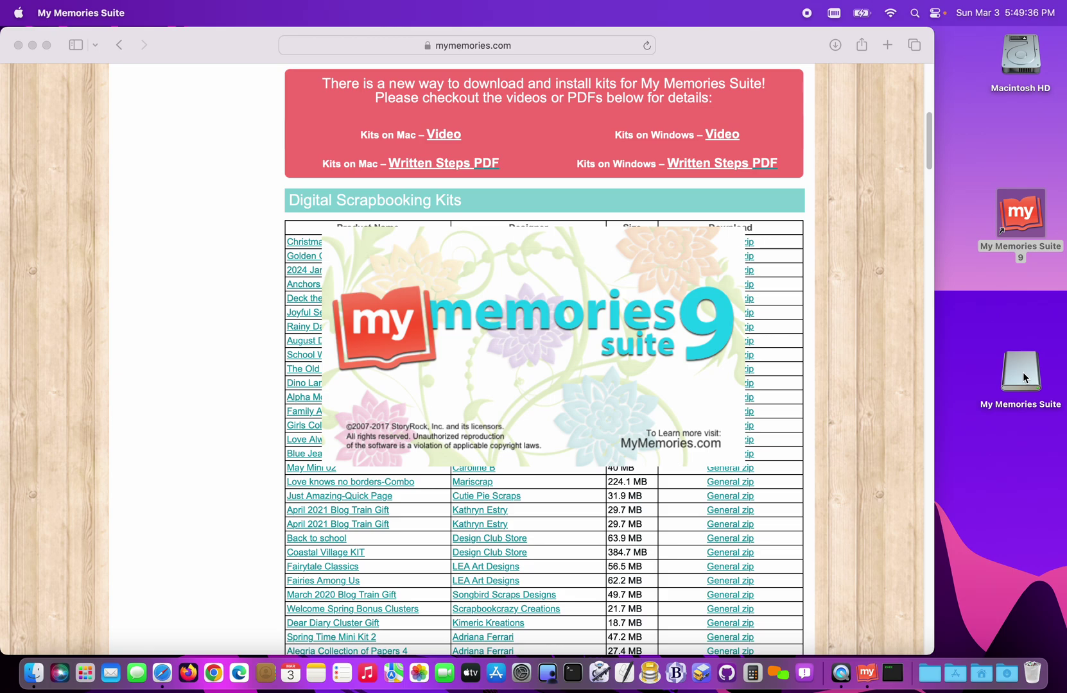
- Eject the My Memories Suite installer disk from the desktop
right_click(1022, 372)
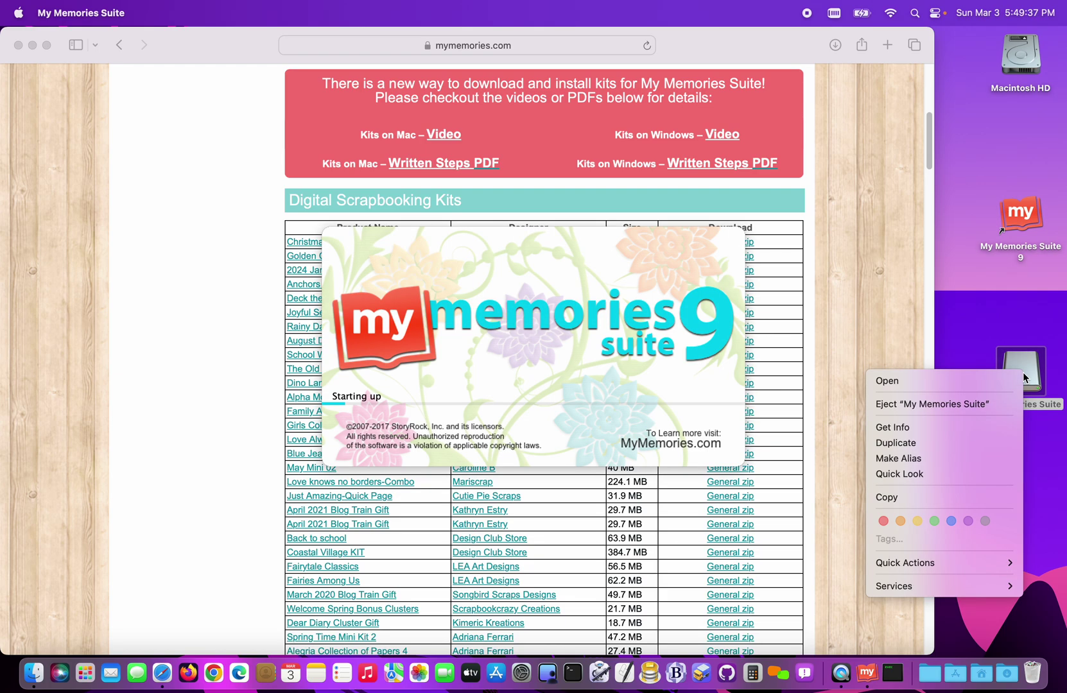
left_click(997, 404)
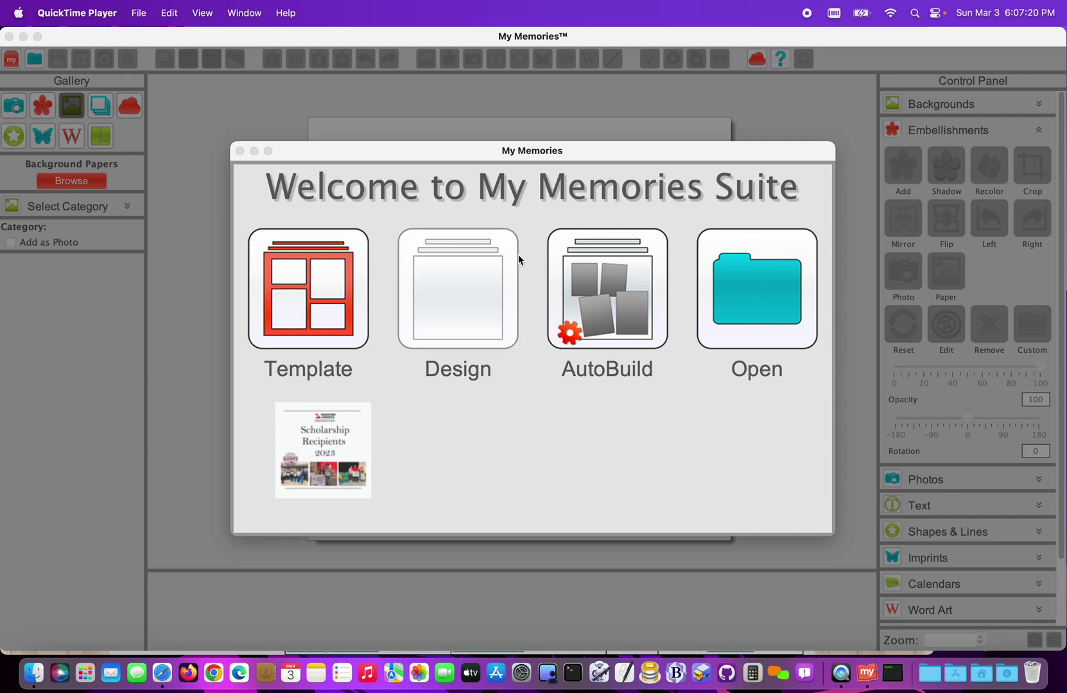
left_click(19, 10)
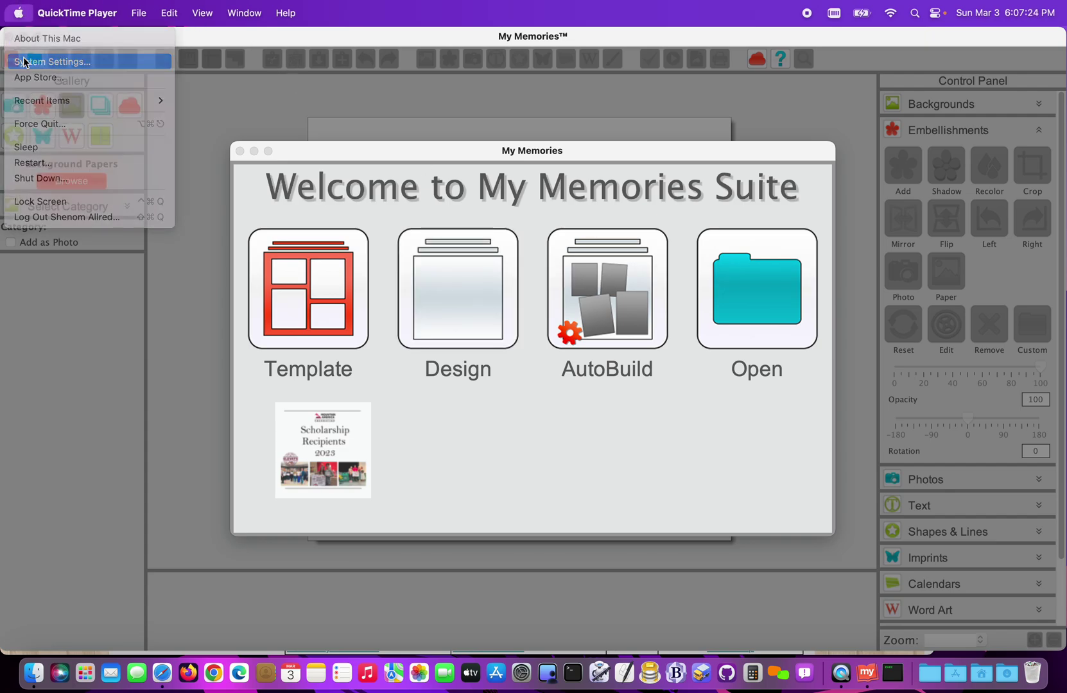
- Show My Memories Suite's permissions under Privacy & Security > Files and Folders
left_click(51, 62)
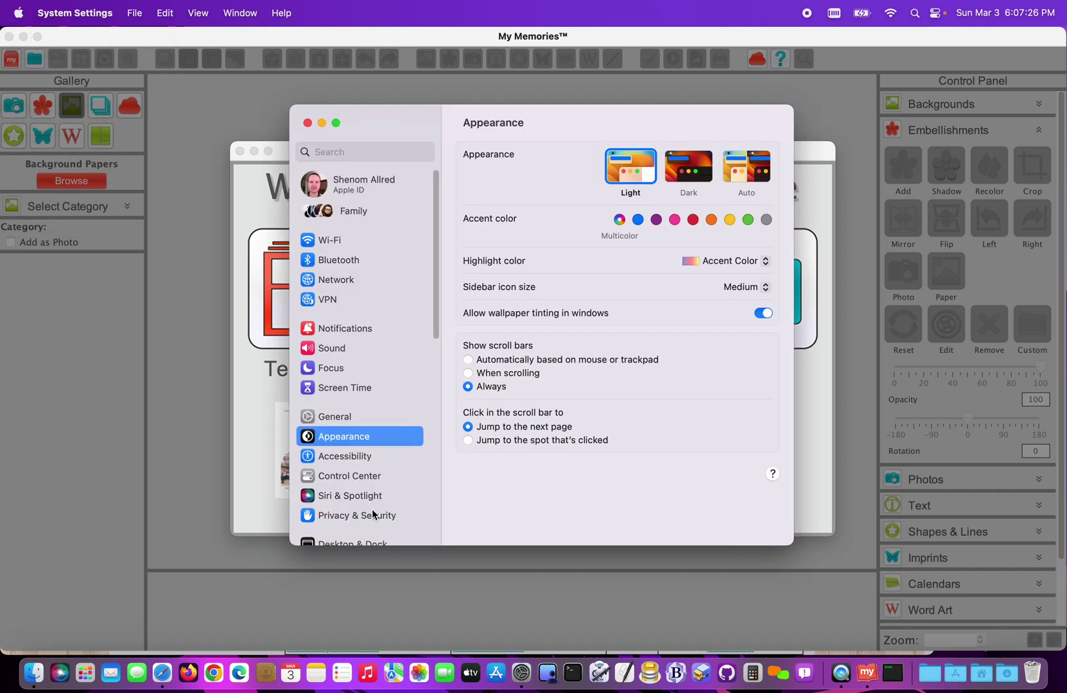
left_click(372, 514)
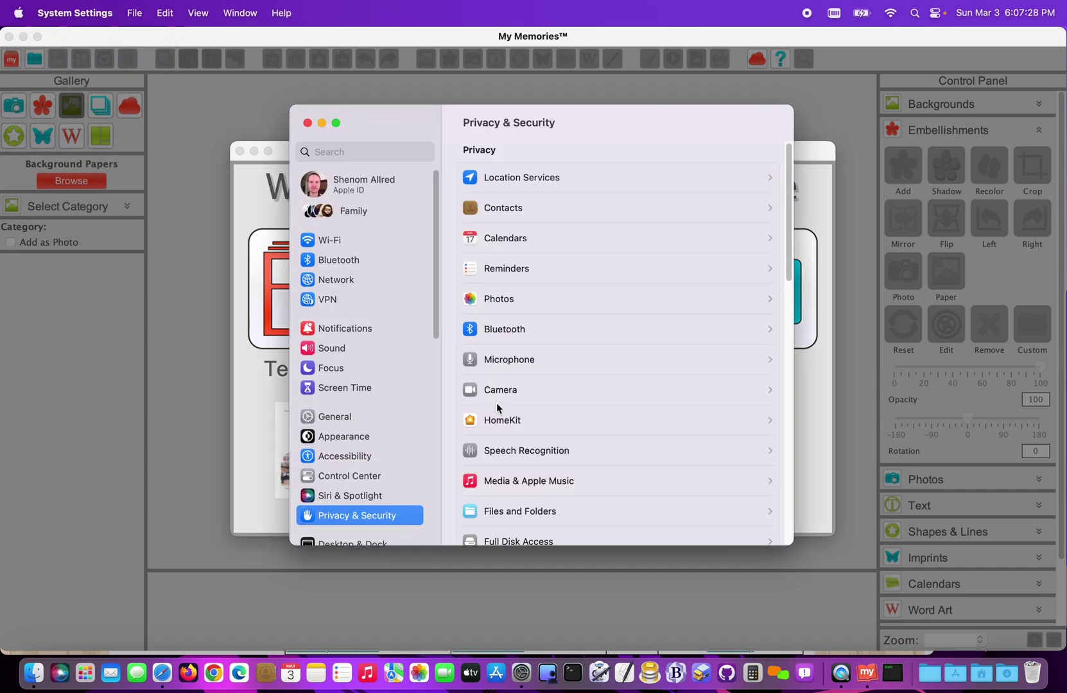
scroll(506, 457, "down", 5)
left_click(517, 371)
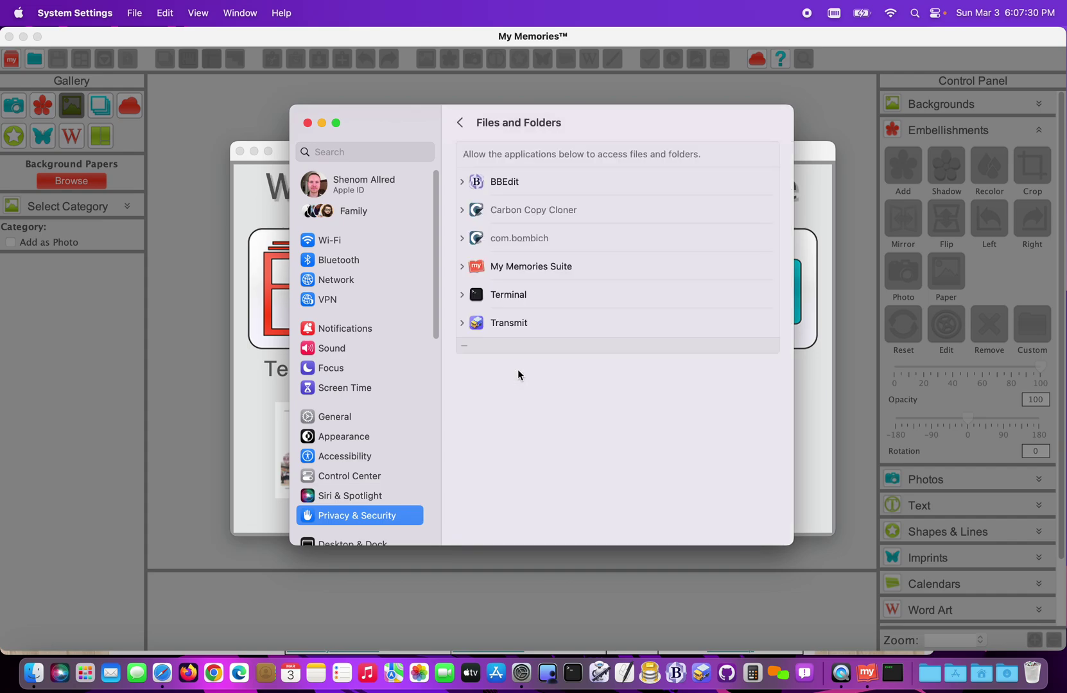
left_click(462, 266)
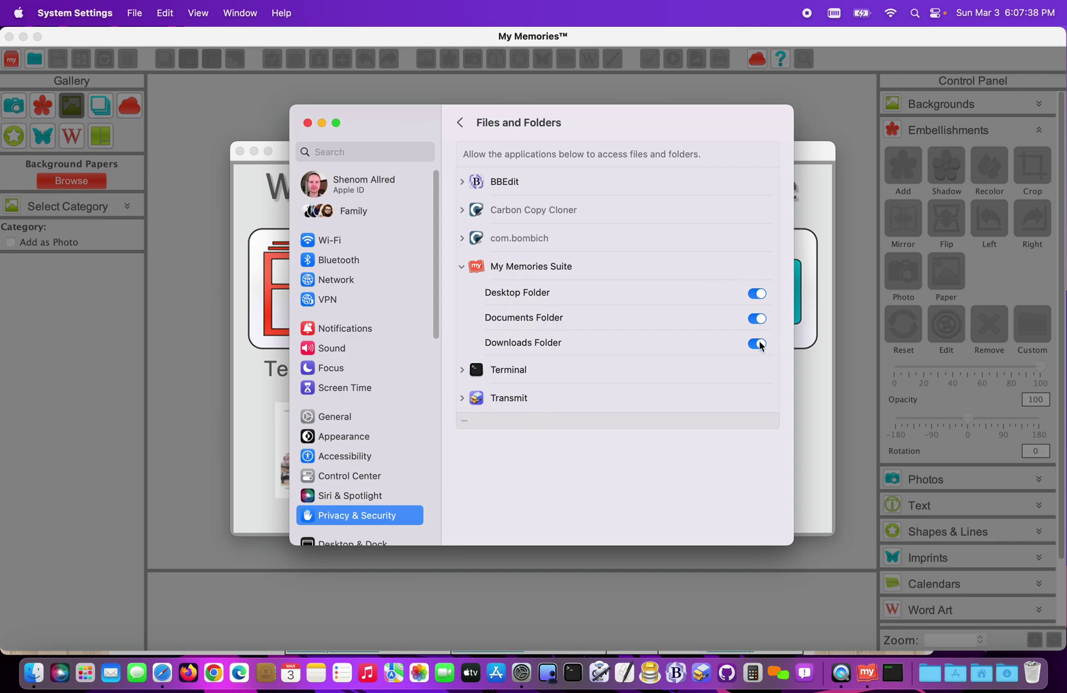
- Turn My Memories Suite's Desktop Folder access off and back on, postponing the restart
left_click(758, 294)
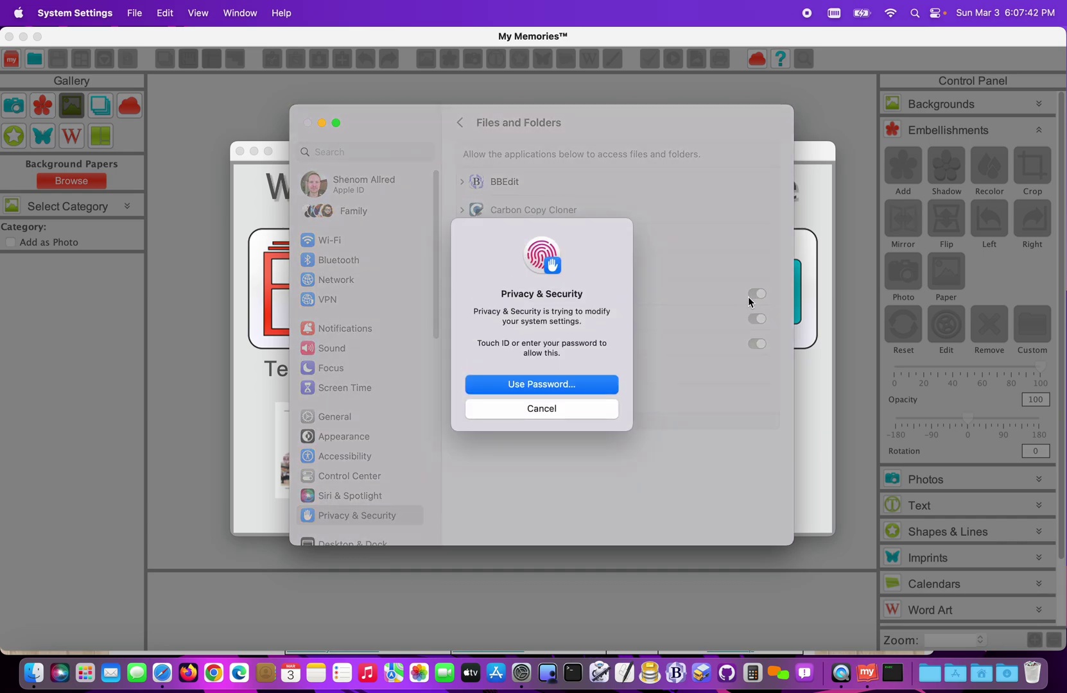
left_click(572, 383)
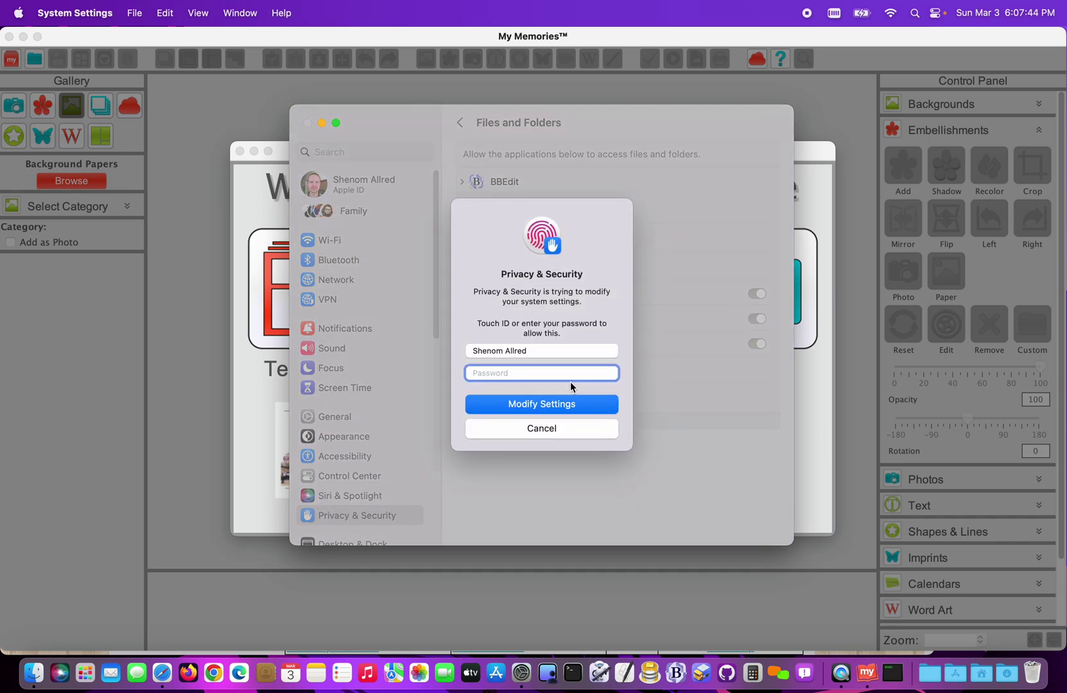
type("••••••••••••")
key("Return")
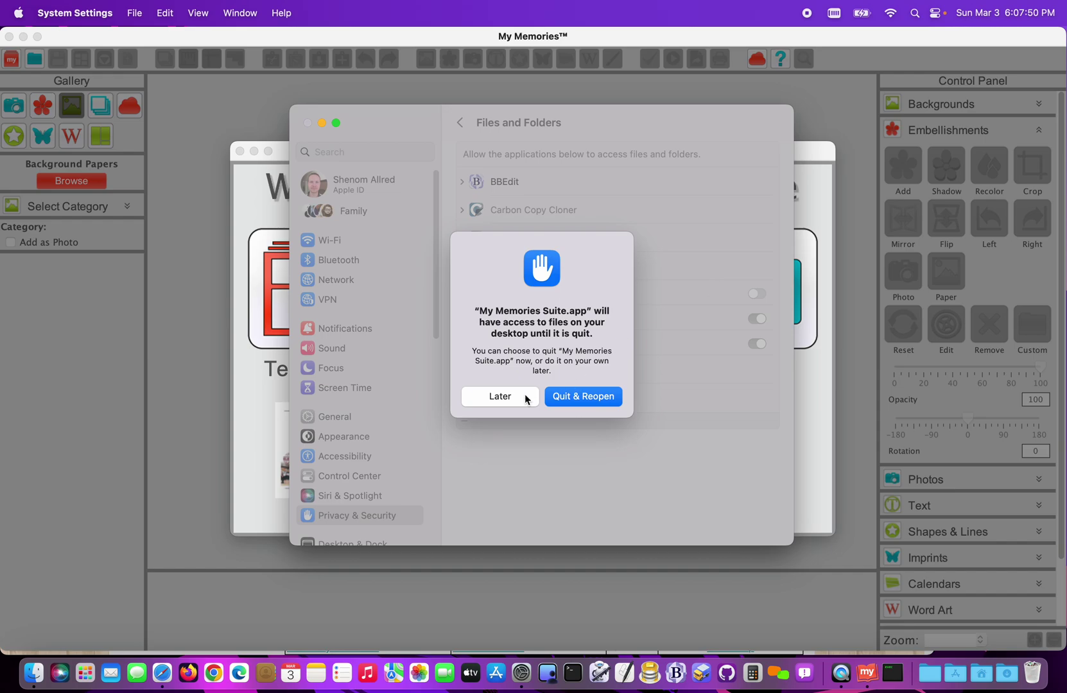
left_click(524, 395)
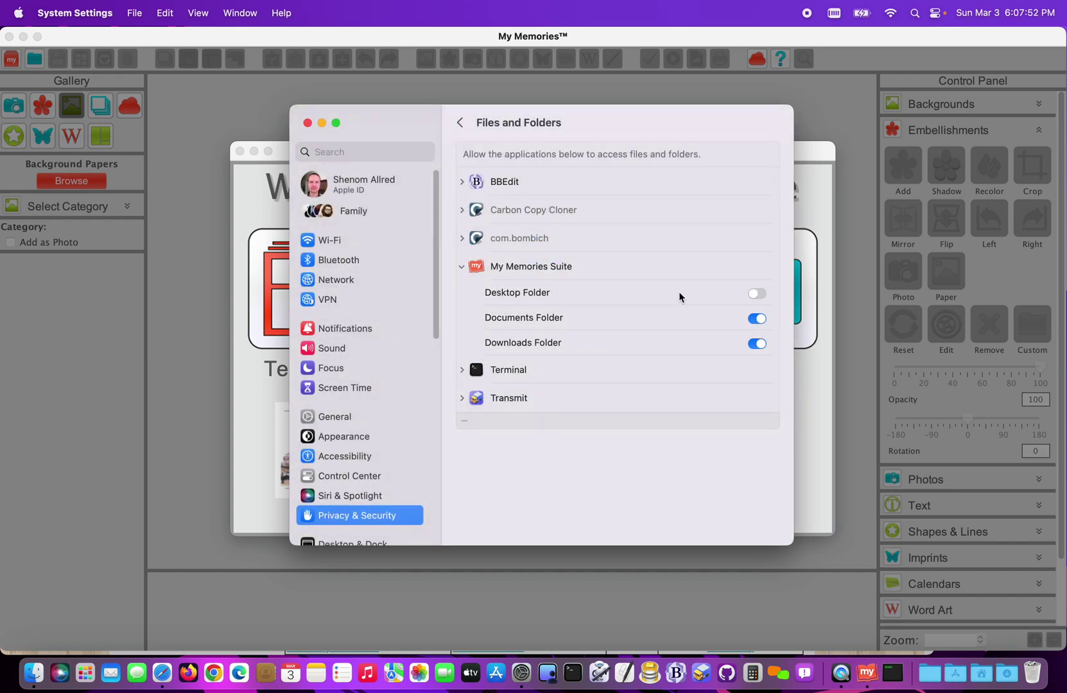
left_click(756, 294)
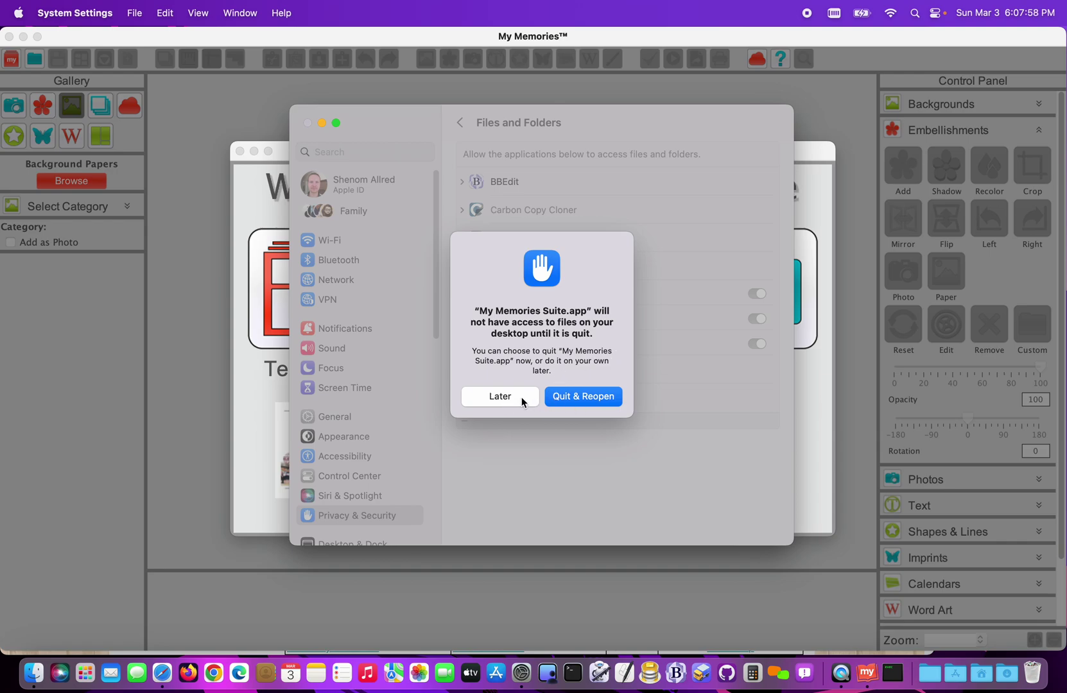
left_click(522, 402)
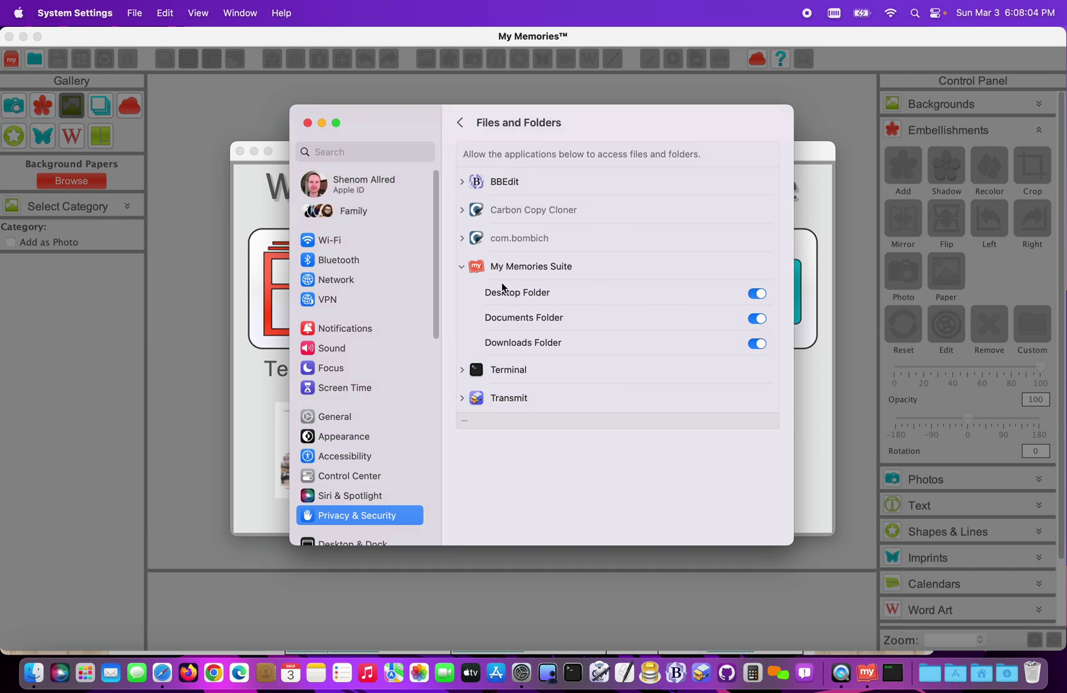
- Add My Memories Suite.app to the Full Disk Access list
left_click(459, 123)
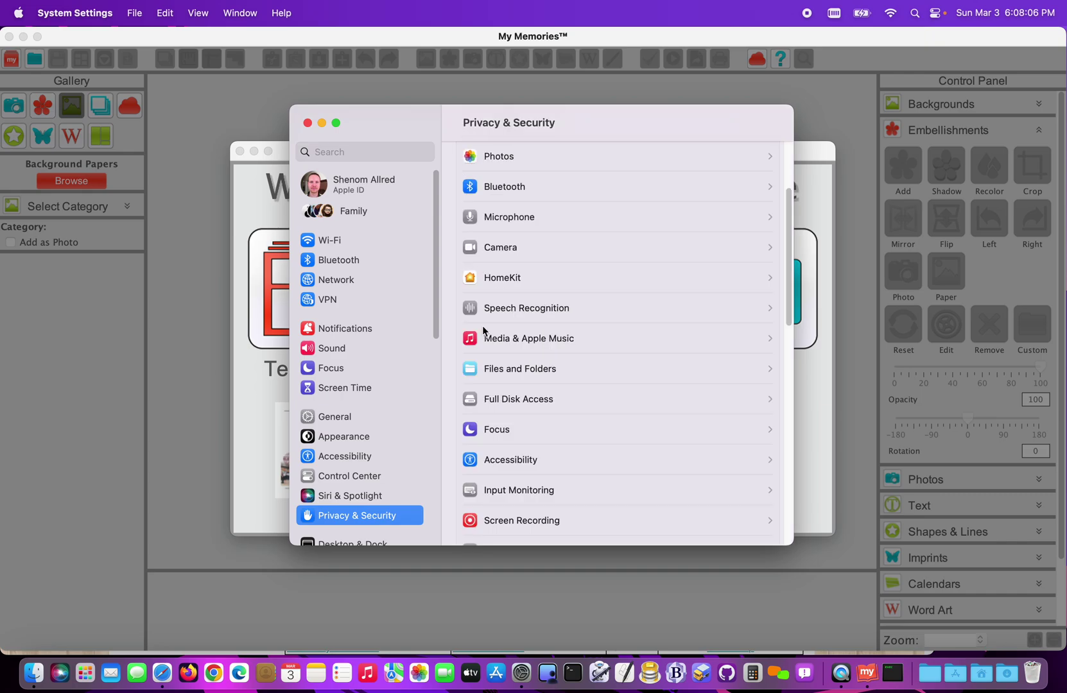
left_click(505, 401)
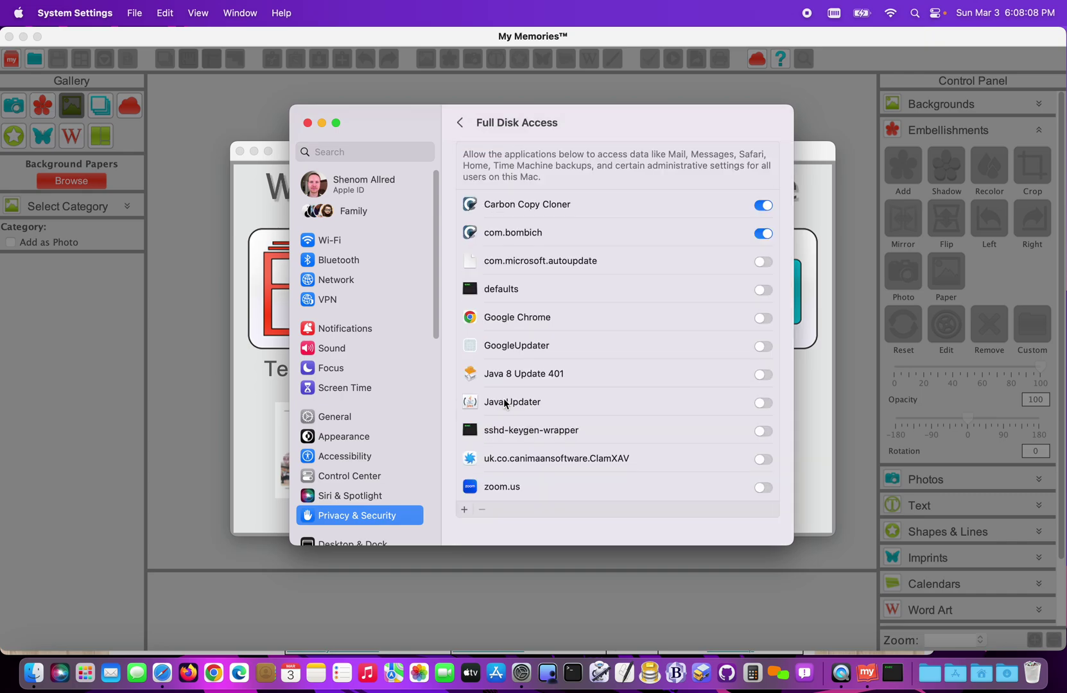
left_click(464, 509)
left_click(562, 128)
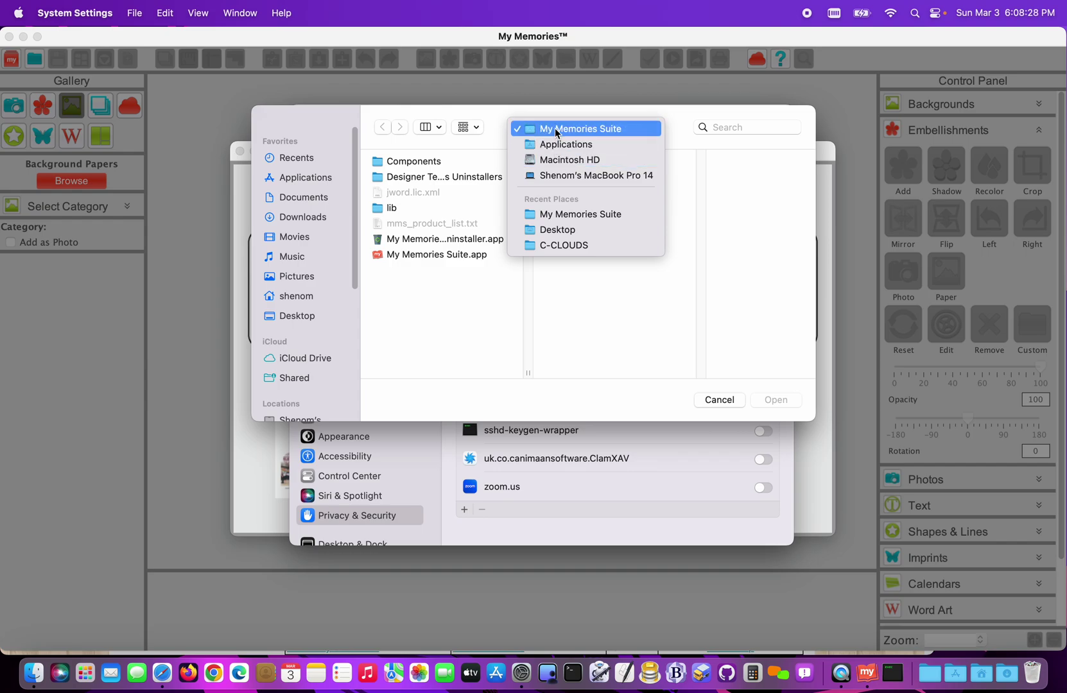
left_click(462, 257)
left_click(459, 255)
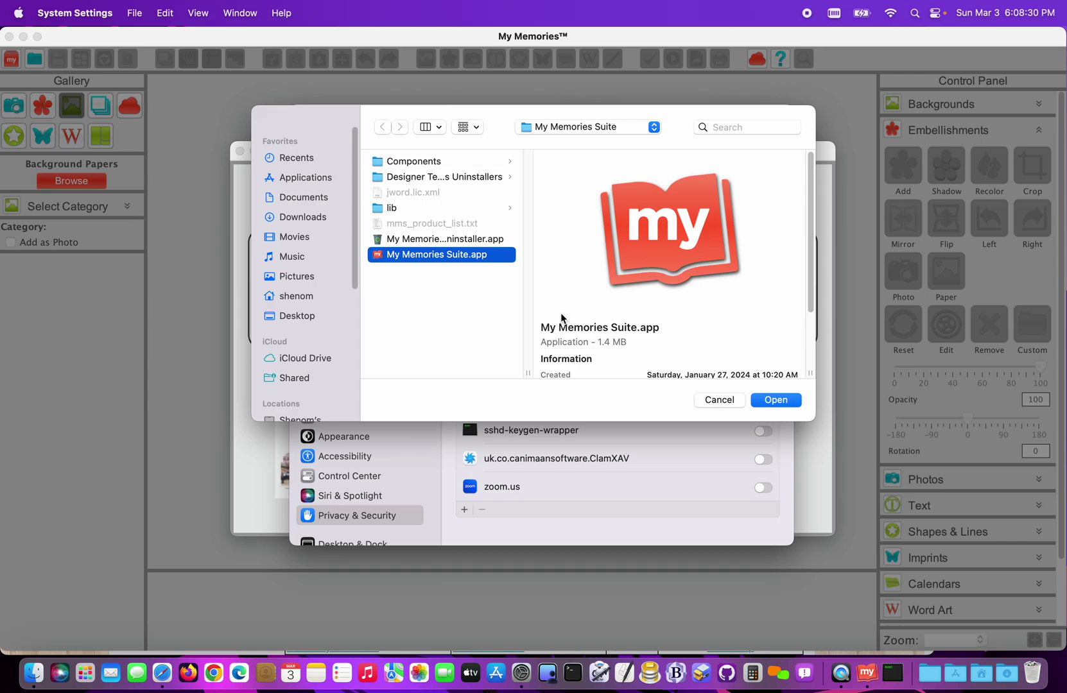
left_click(774, 400)
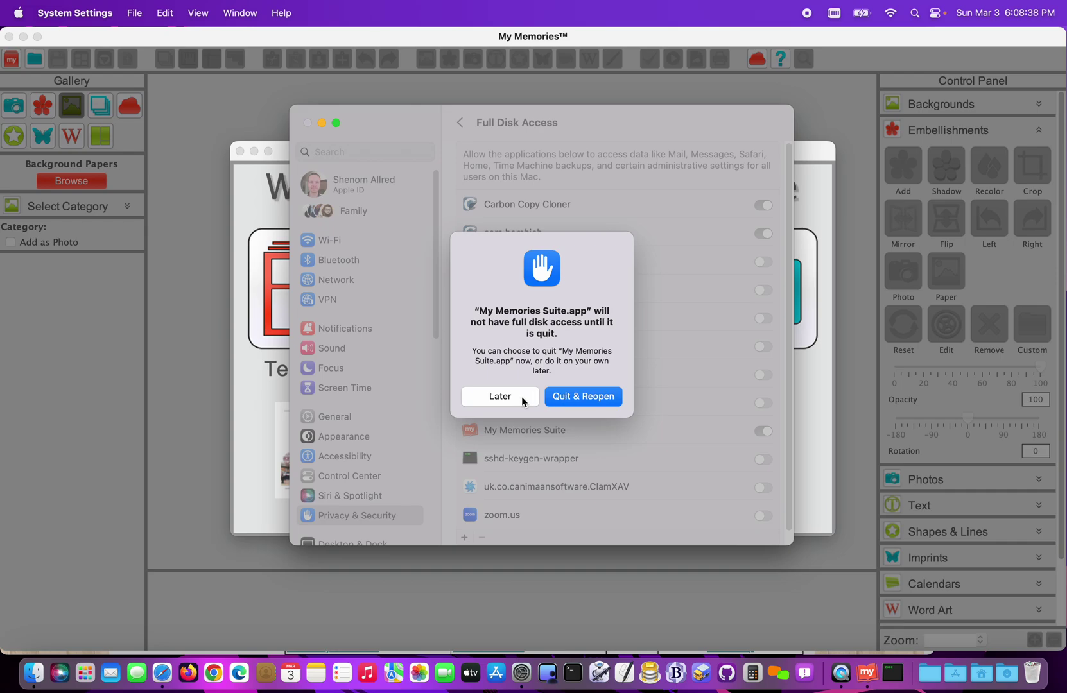
- Postpone quitting My Memories Suite, close System Settings and return to Safari
left_click(521, 401)
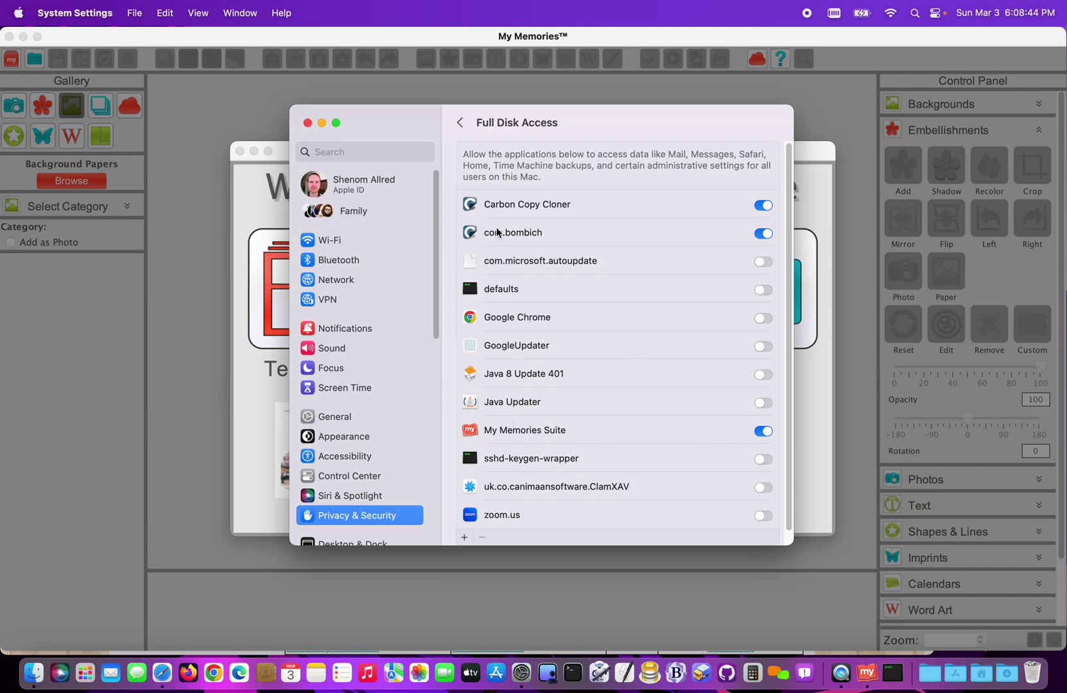
left_click(307, 123)
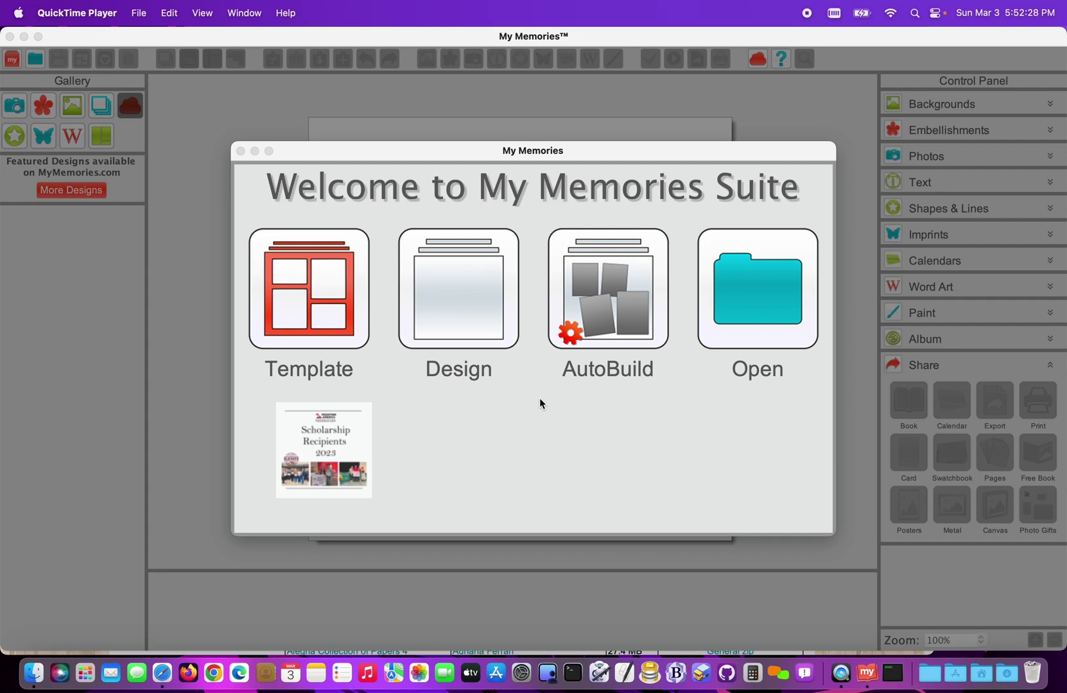
left_click(162, 673)
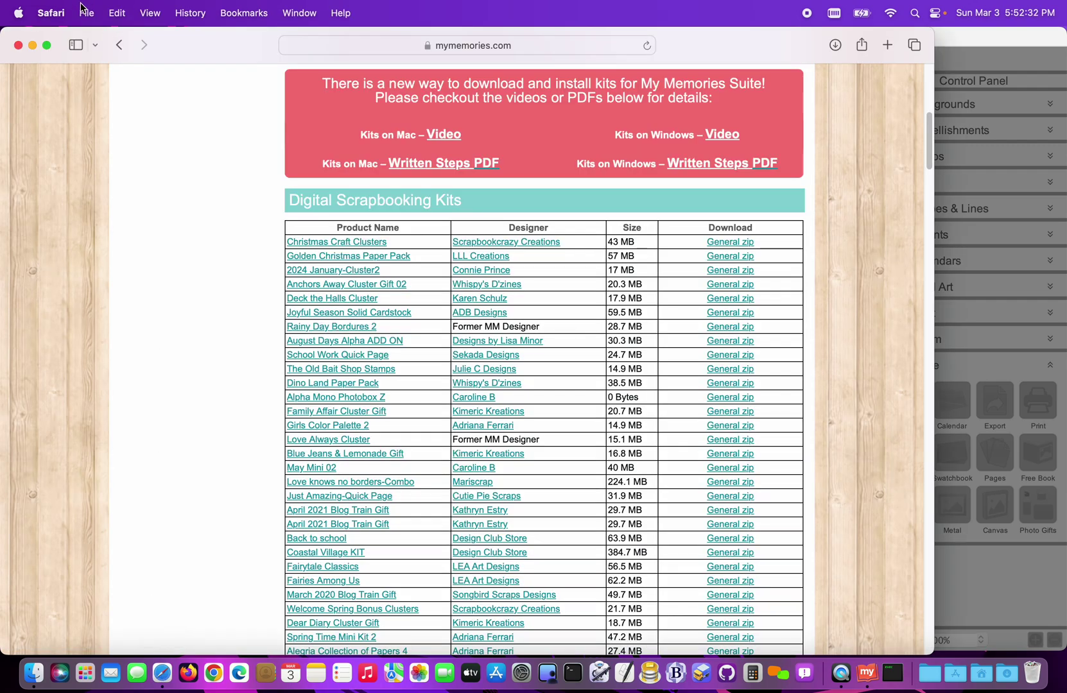
- Toggle Safari's 'Open safe files after downloading' on and back off, then close Settings
left_click(62, 13)
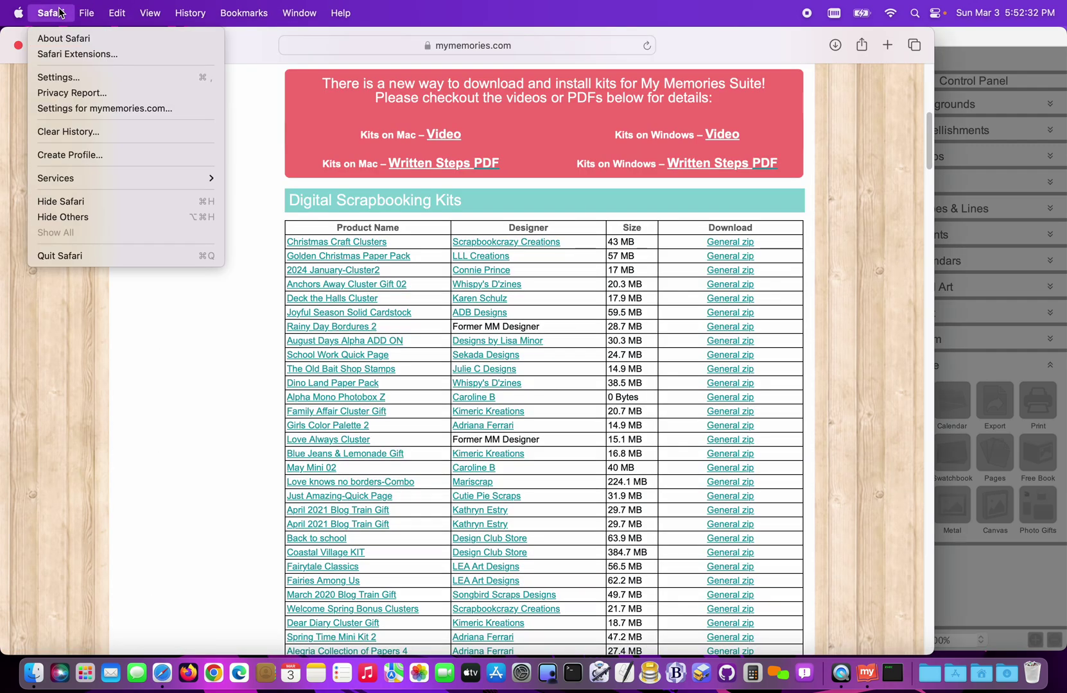
left_click(60, 78)
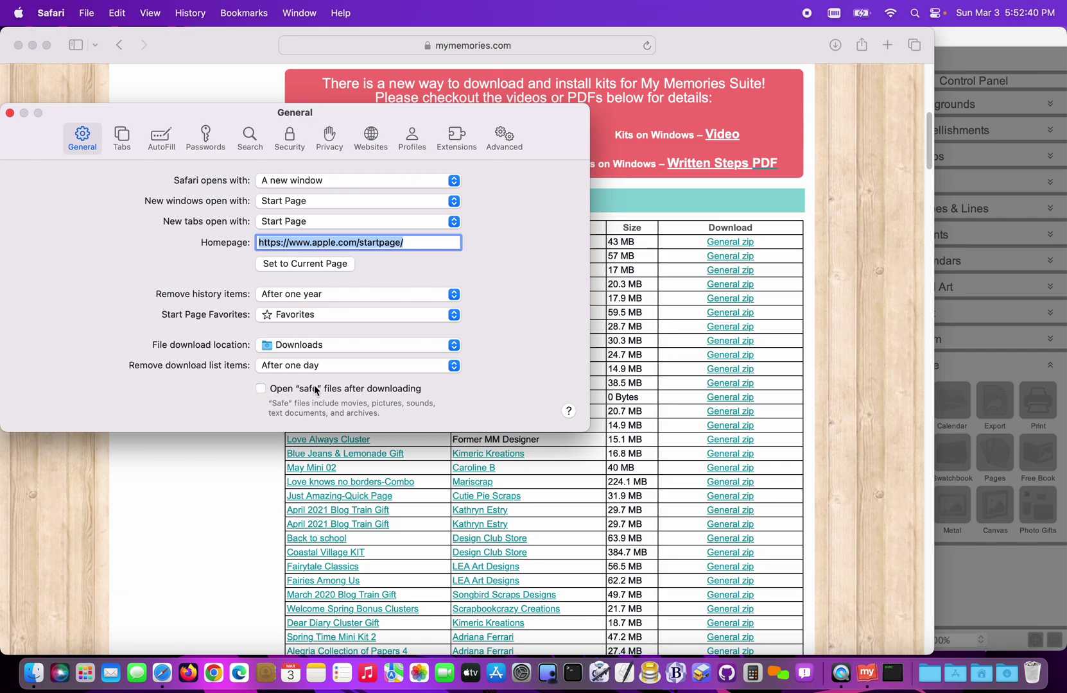
left_click(260, 390)
left_click(261, 390)
left_click(9, 113)
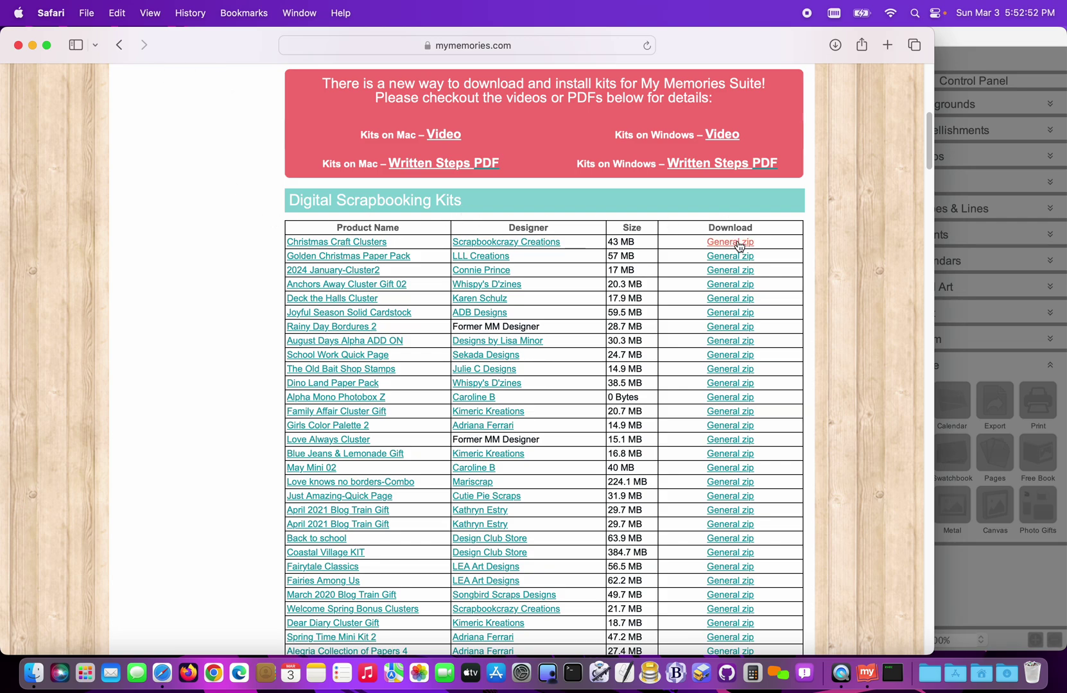
- Download Christmas Craft Clusters, Golden Christmas Paper Pack, 2024 January-Cluster2, Anchors Away Cluster Gift 02 and Deck the Halls Cluster zips
scroll(591, 233, "up", 1)
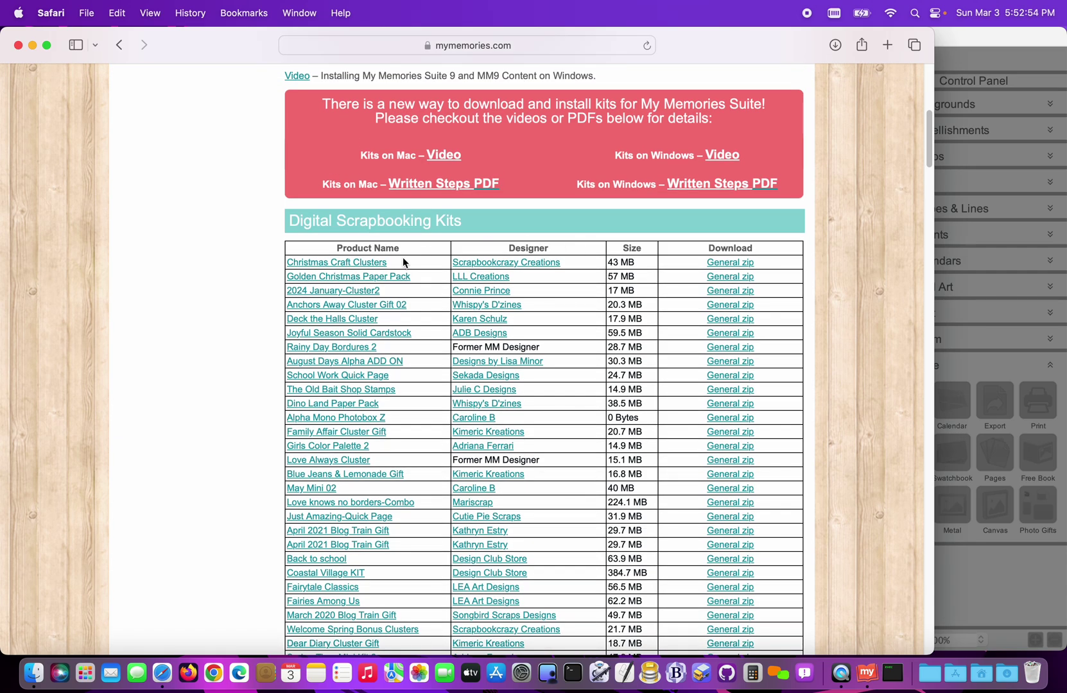
left_click(729, 263)
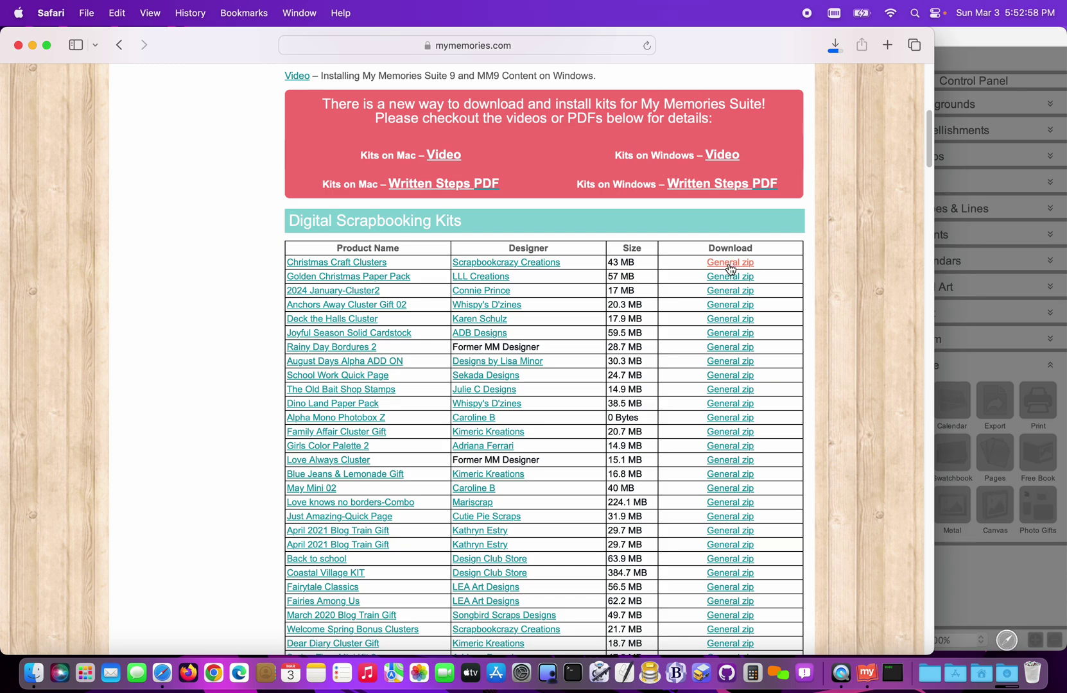
left_click(729, 276)
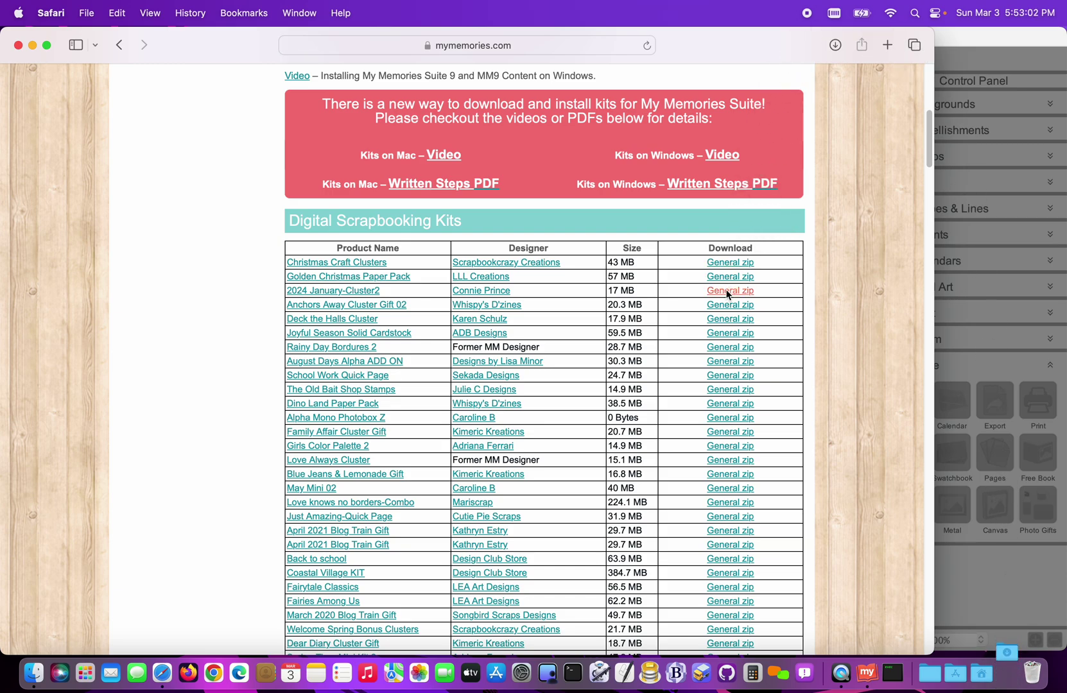
left_click(727, 292)
left_click(728, 308)
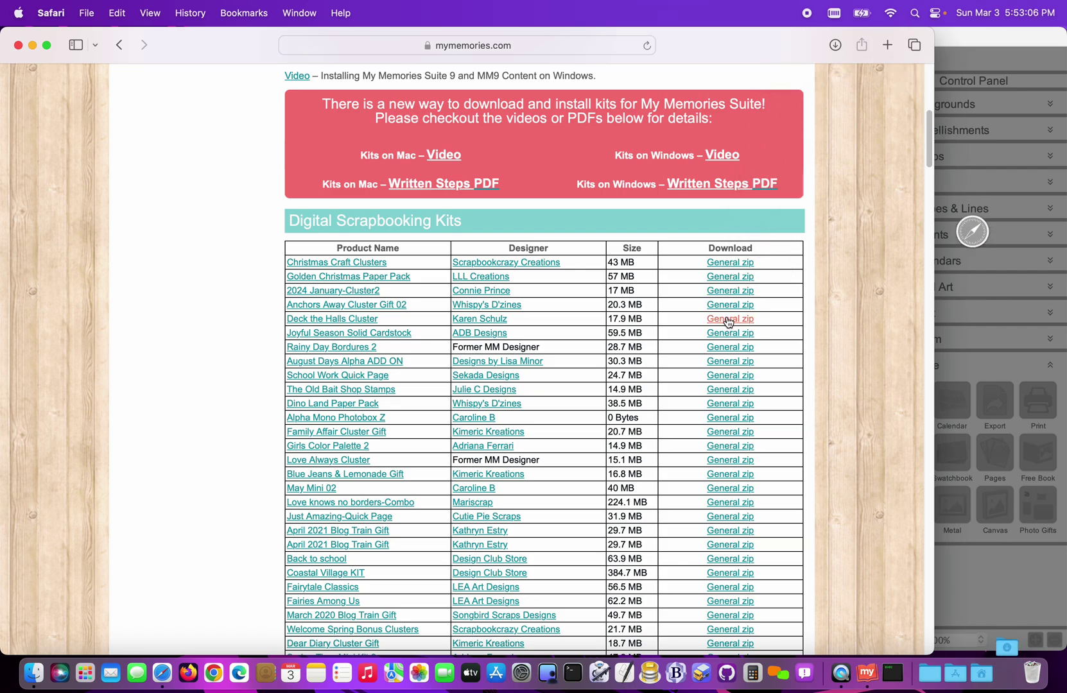
left_click(727, 319)
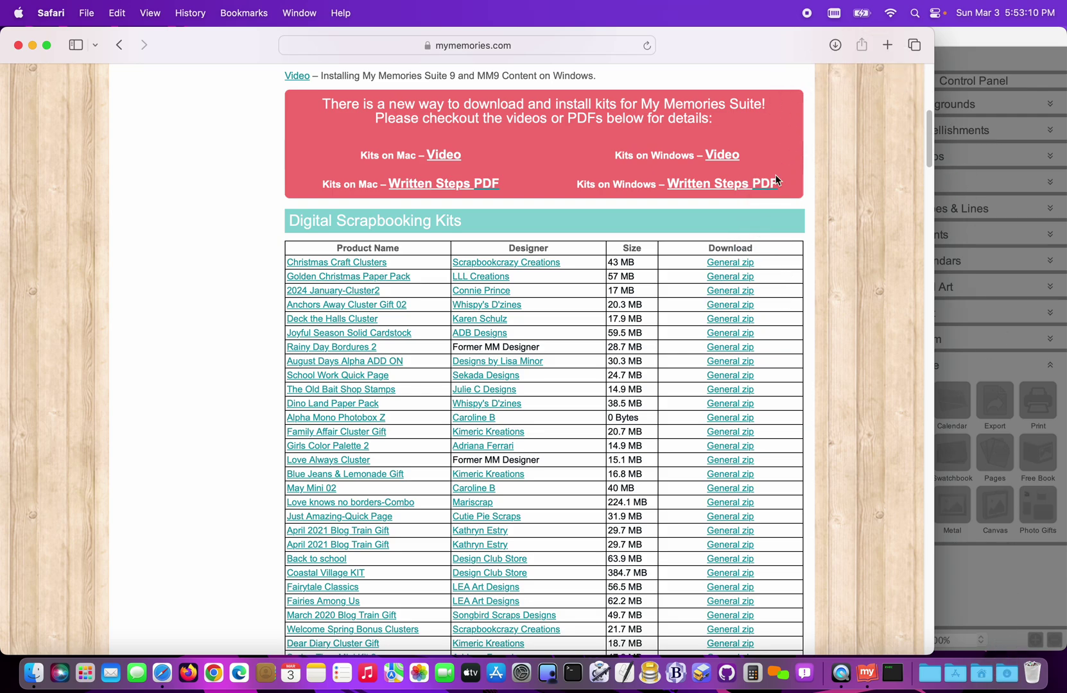
left_click(833, 46)
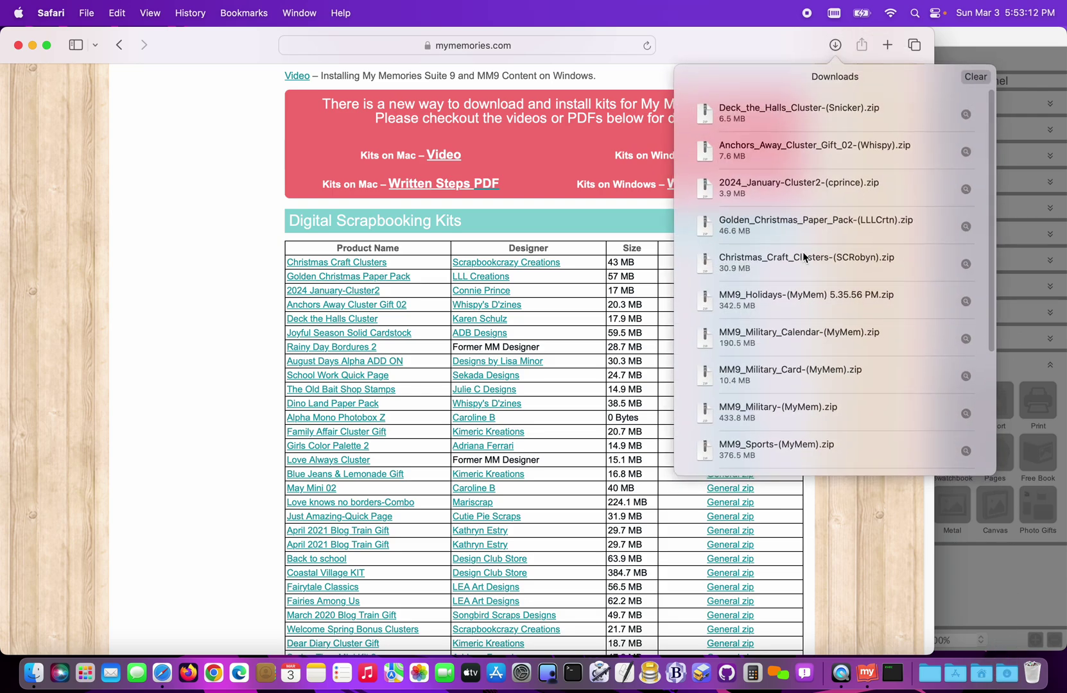
left_click(788, 46)
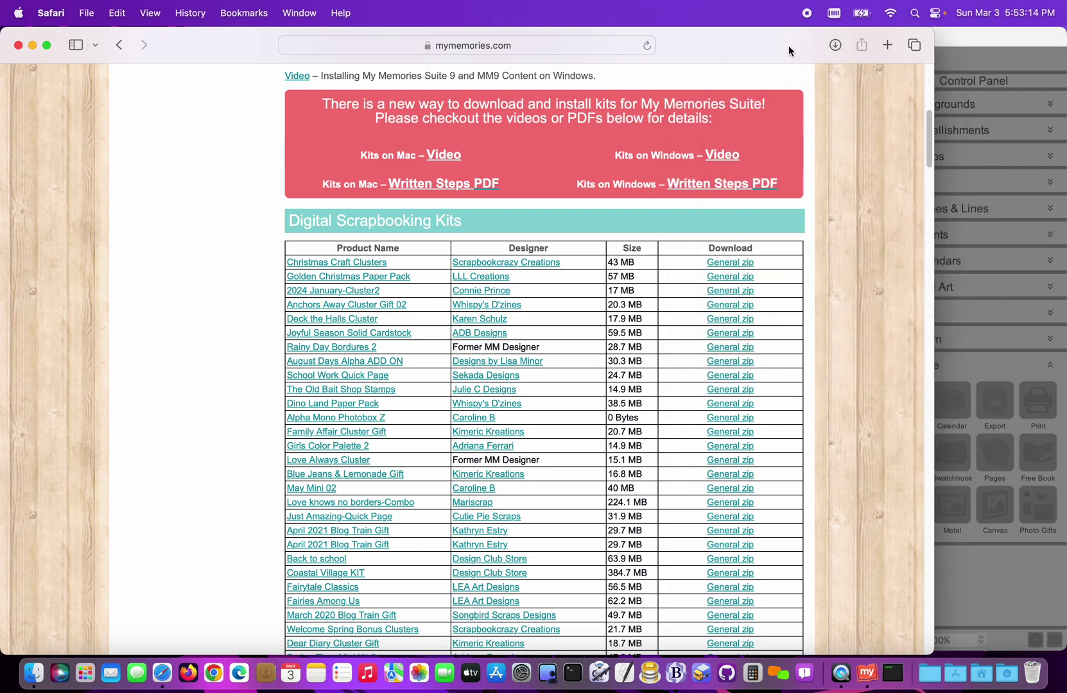
- Dismiss My Memories Suite's Welcome screen and start File > Import Download
left_click(966, 36)
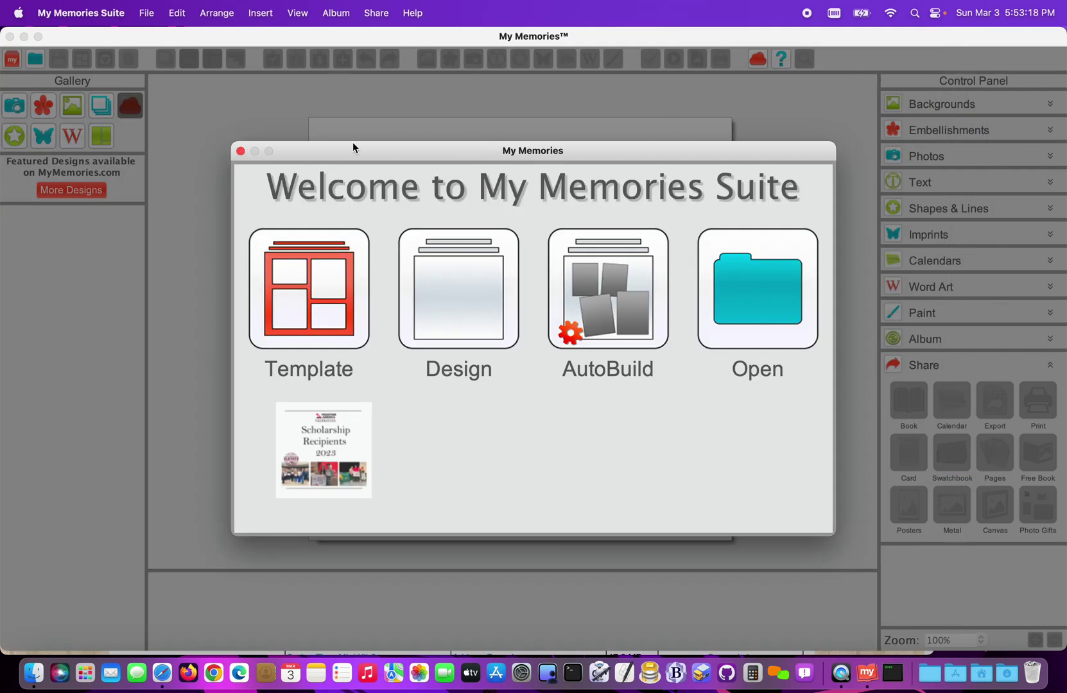
left_click(240, 151)
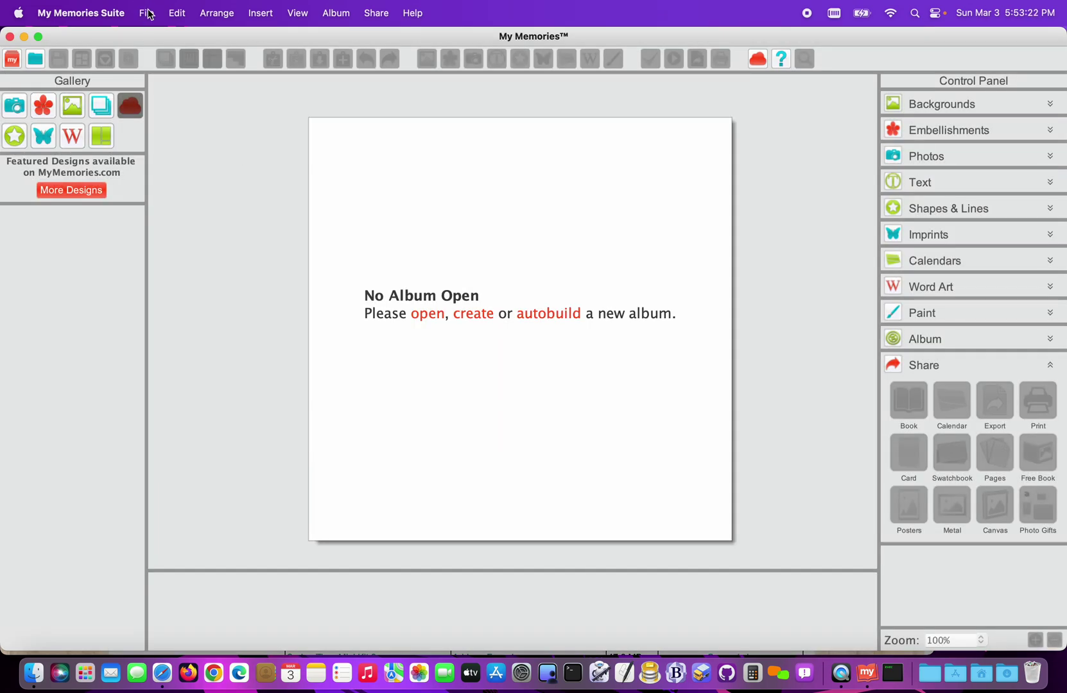
left_click(147, 13)
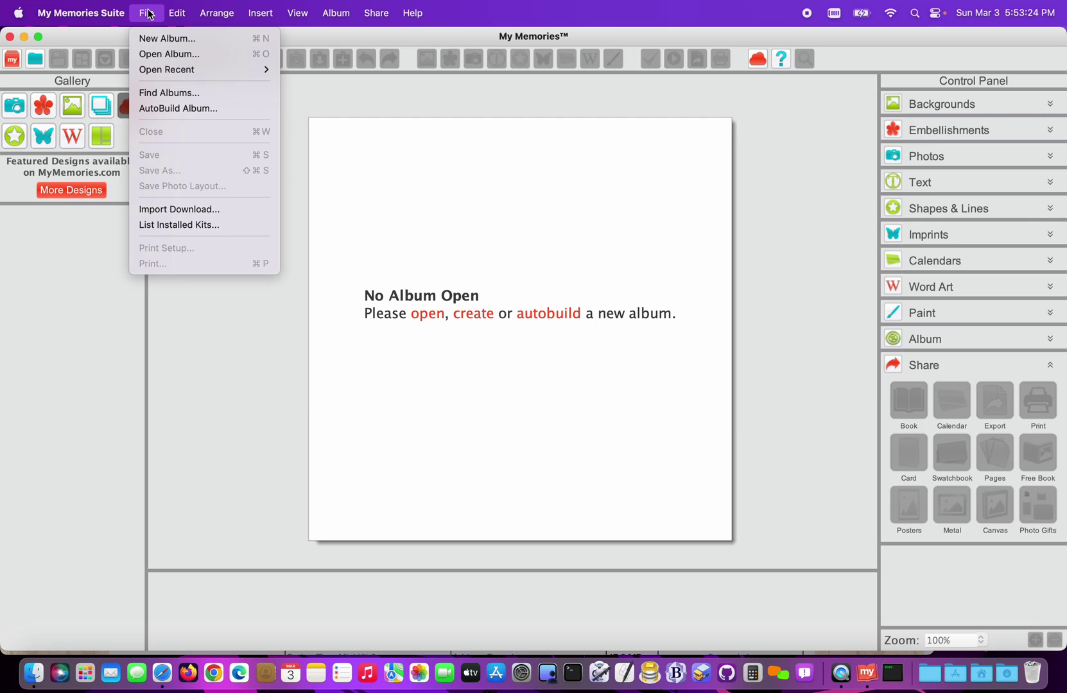
left_click(192, 209)
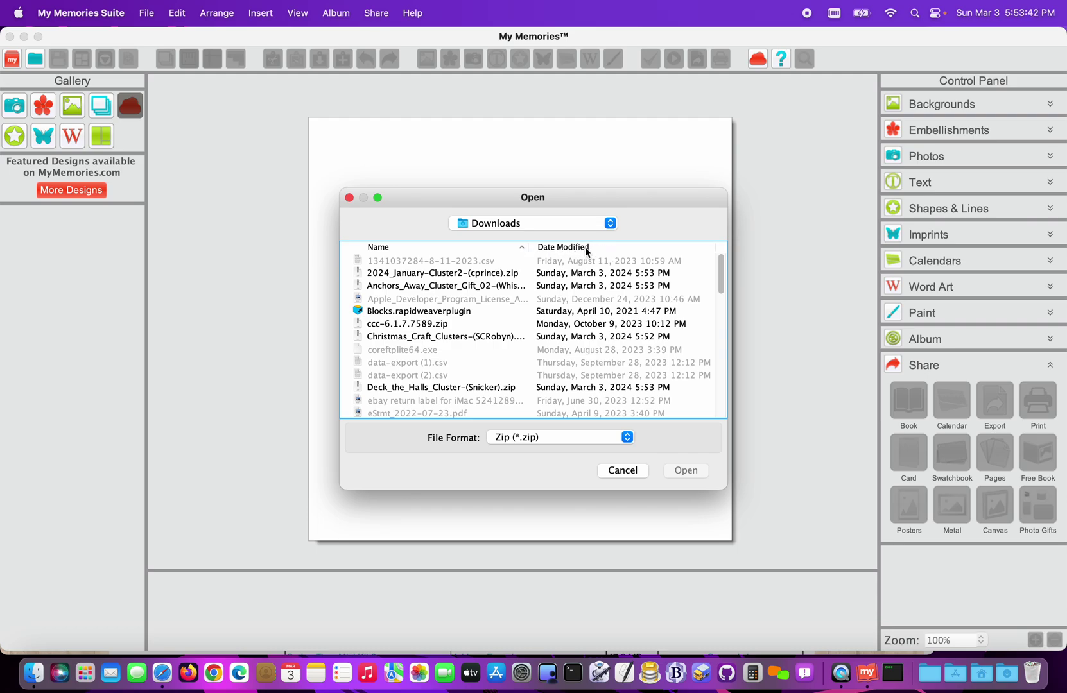
- Sort Downloads by date modified, newest first, and import the five new kit zips
left_click(585, 248)
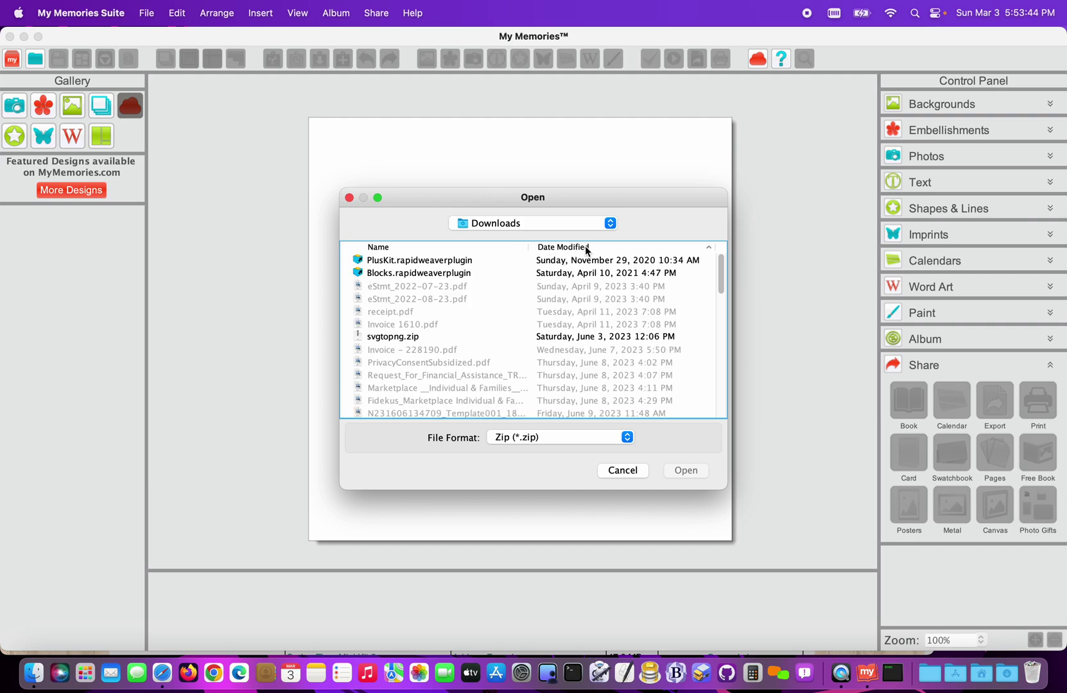
left_click(586, 248)
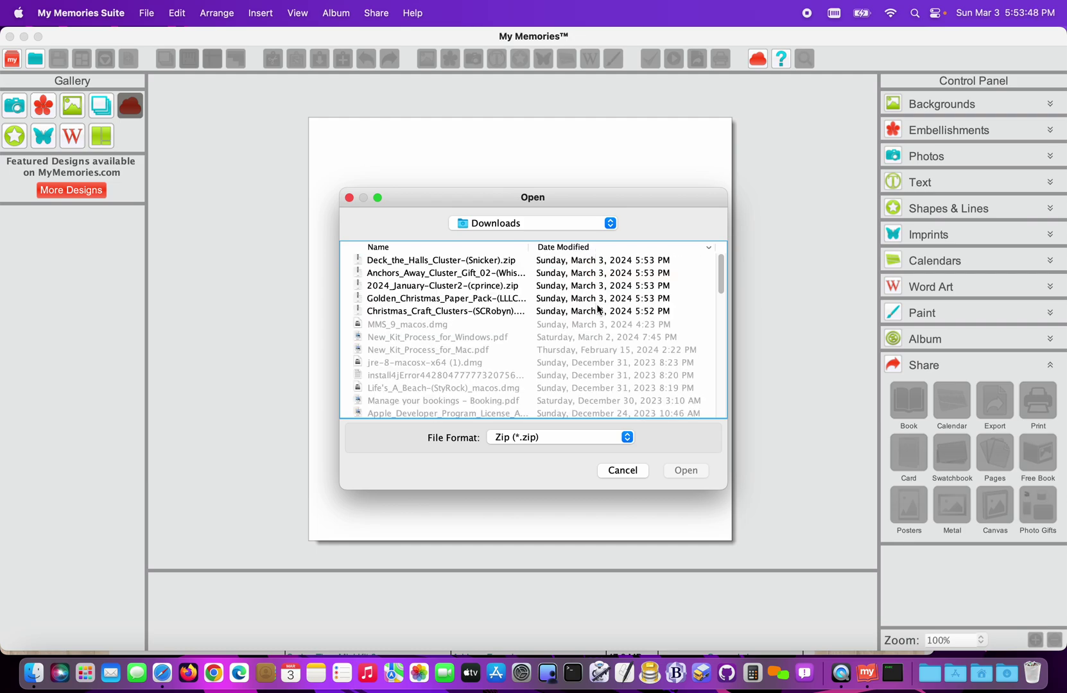
left_click(394, 260)
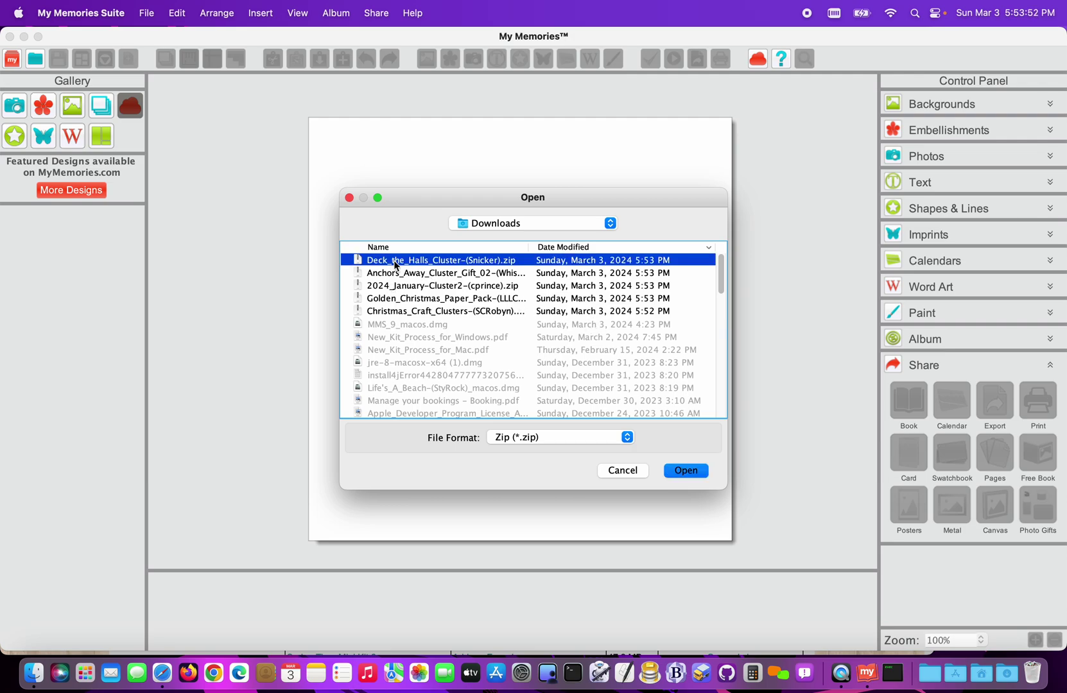
left_click(398, 310, "shift")
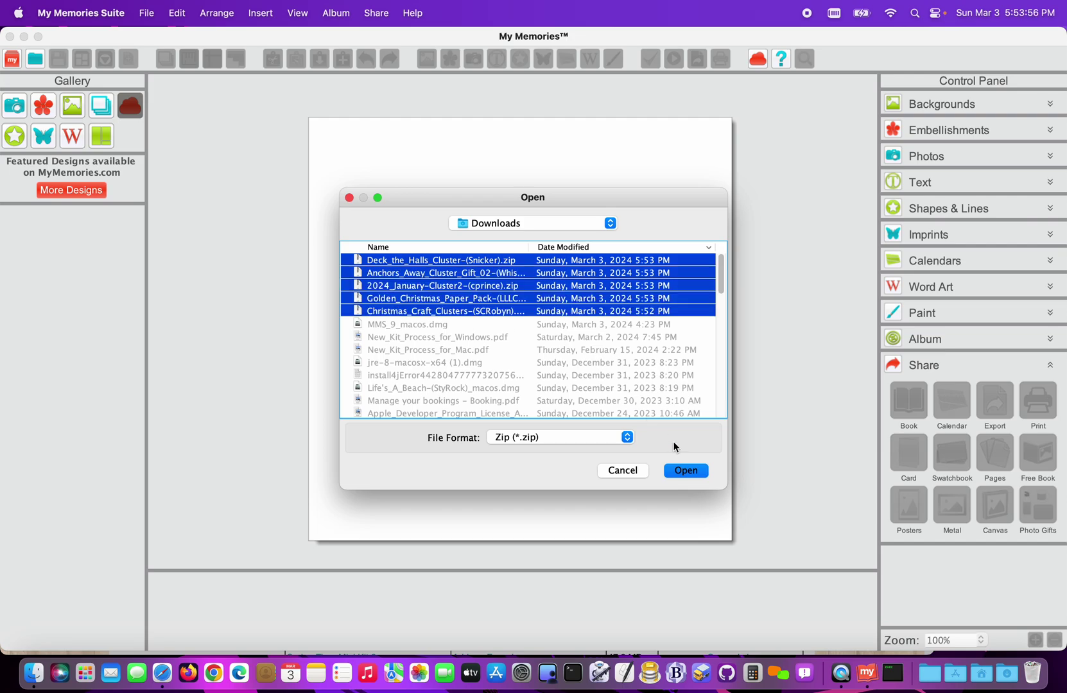
left_click(682, 469)
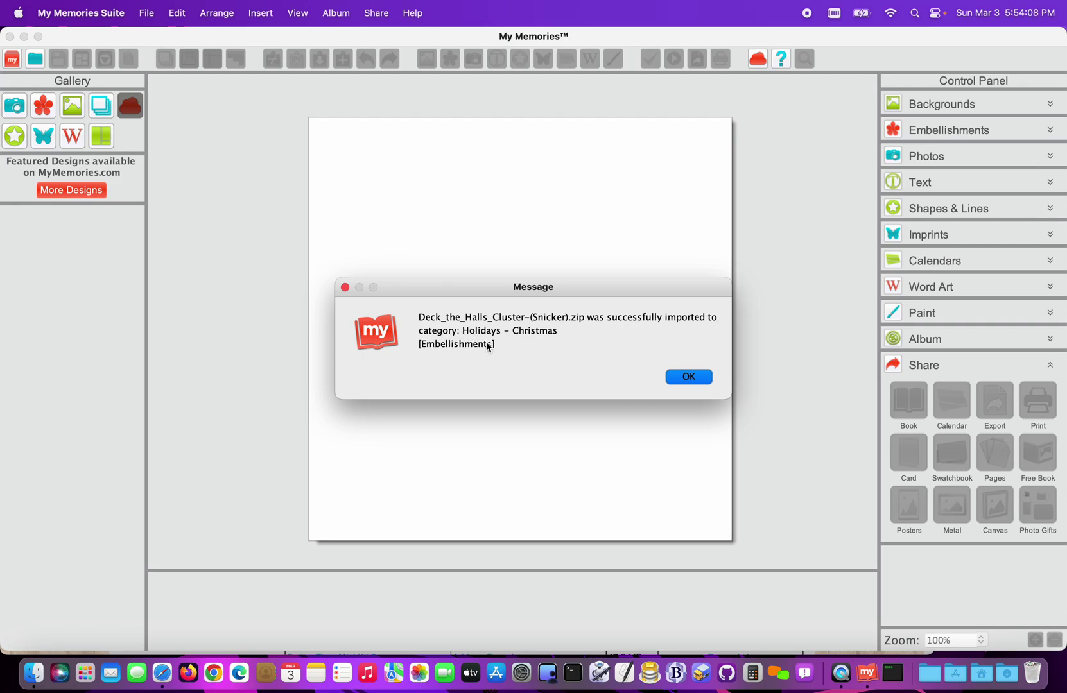
- Acknowledge the import confirmations for Deck the Halls, Anchors Away, January-Cluster2, Golden Christmas and Christmas Craft Clusters
left_click(688, 375)
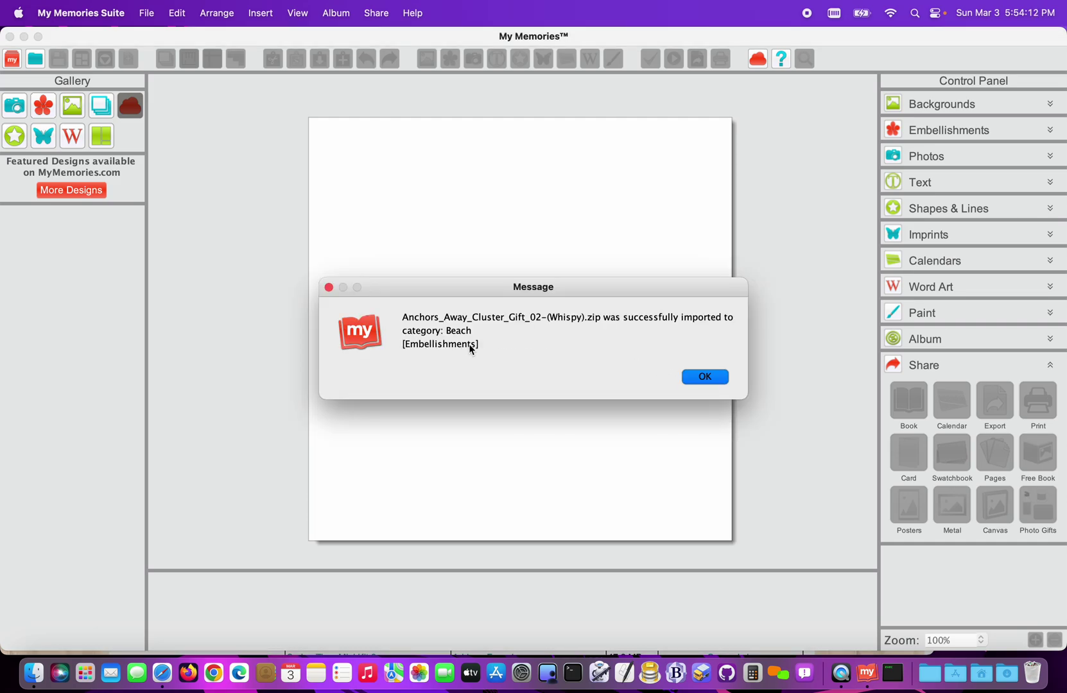
left_click(705, 378)
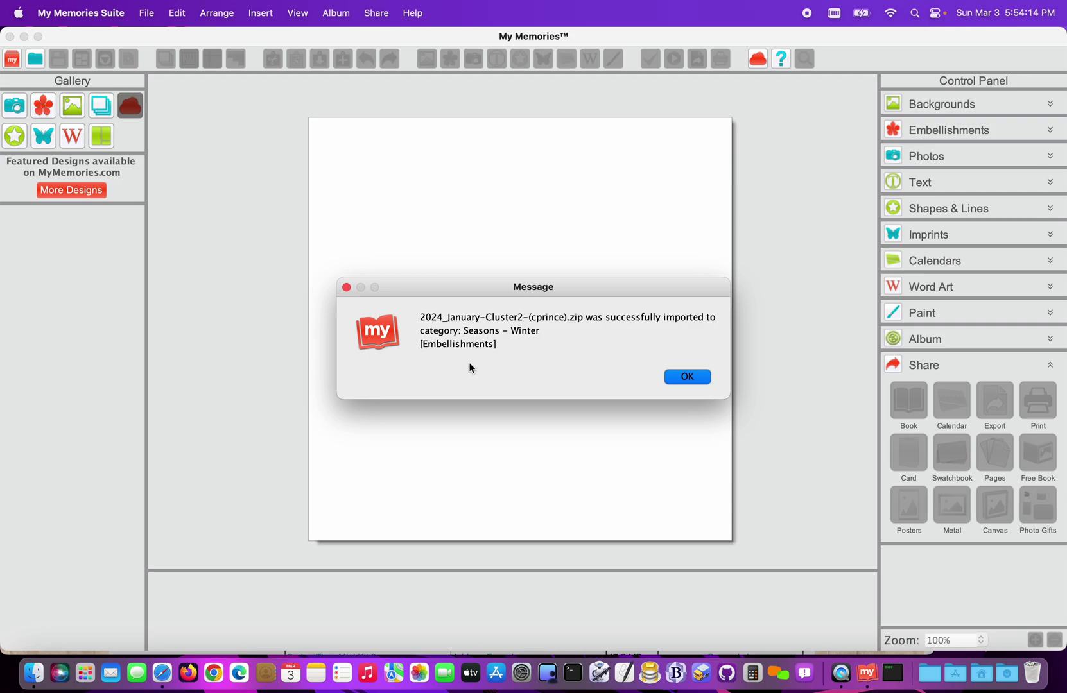
left_click(683, 376)
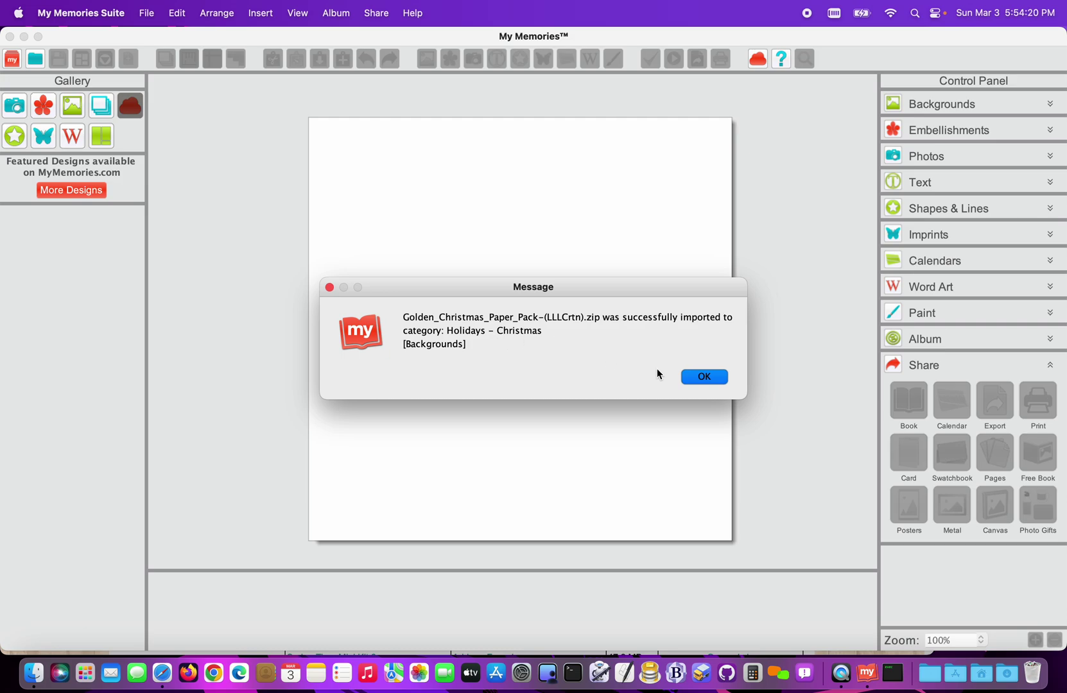
left_click(706, 378)
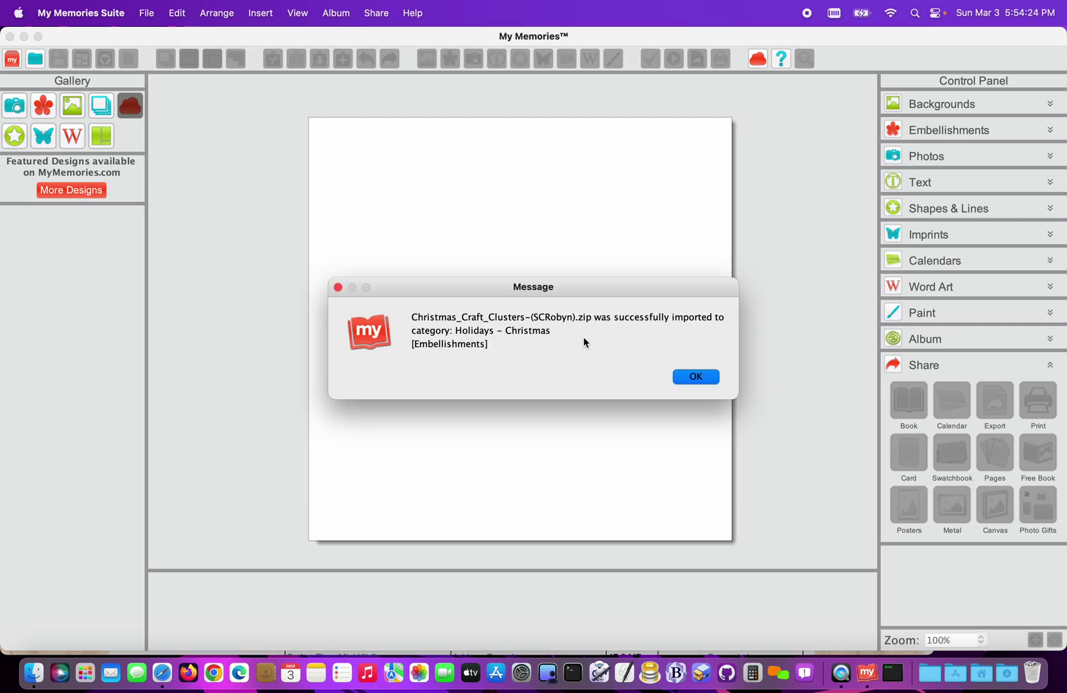
left_click(685, 375)
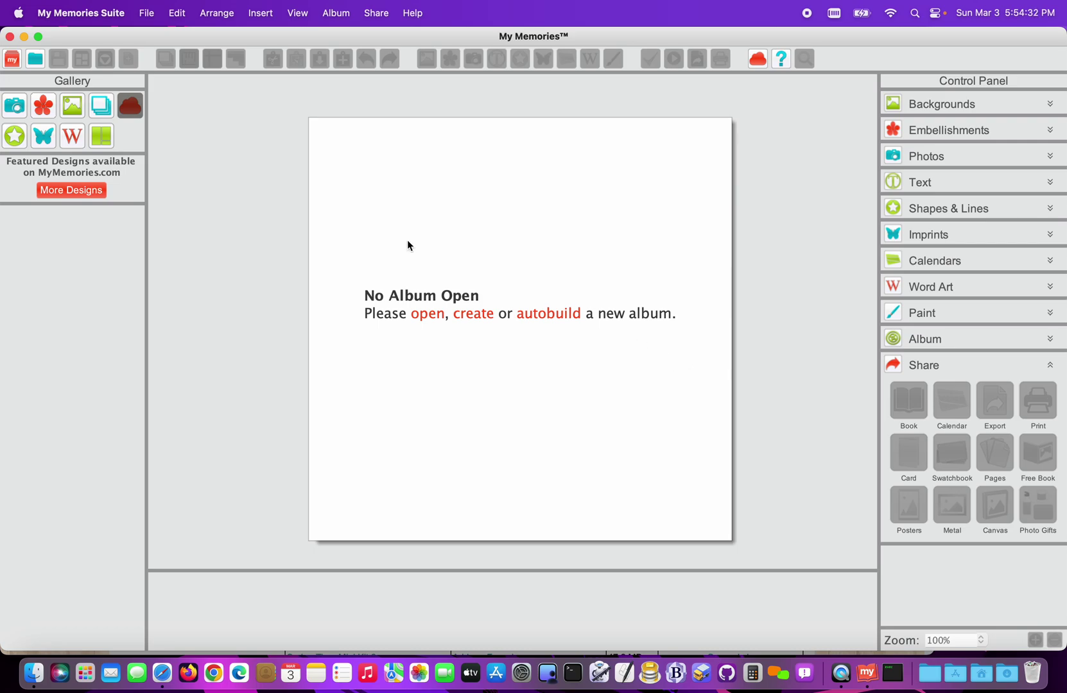
- Start a new 12x12 custom-size album page (3600 × 3600 px) and list background papers in the gallery
left_click(14, 59)
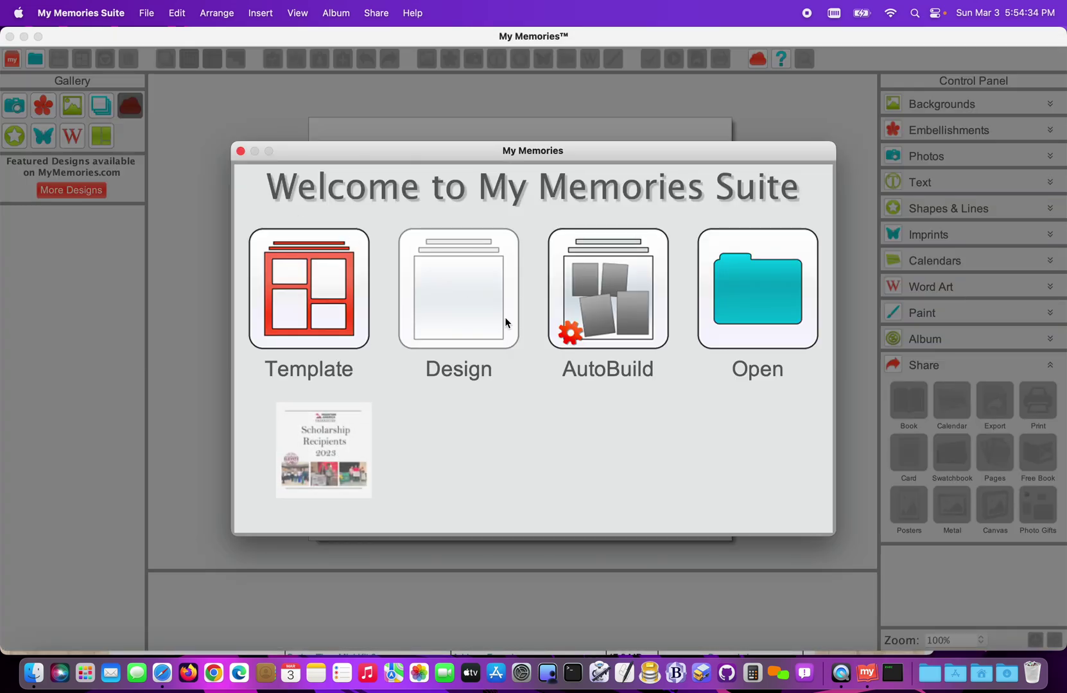
left_click(505, 323)
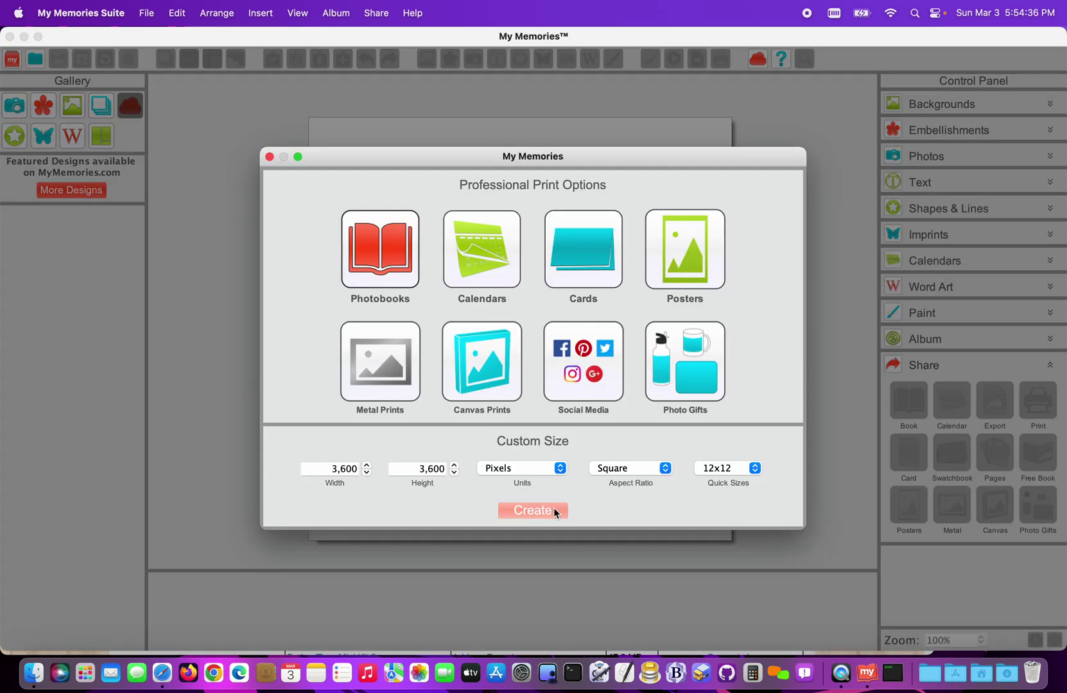
left_click(550, 516)
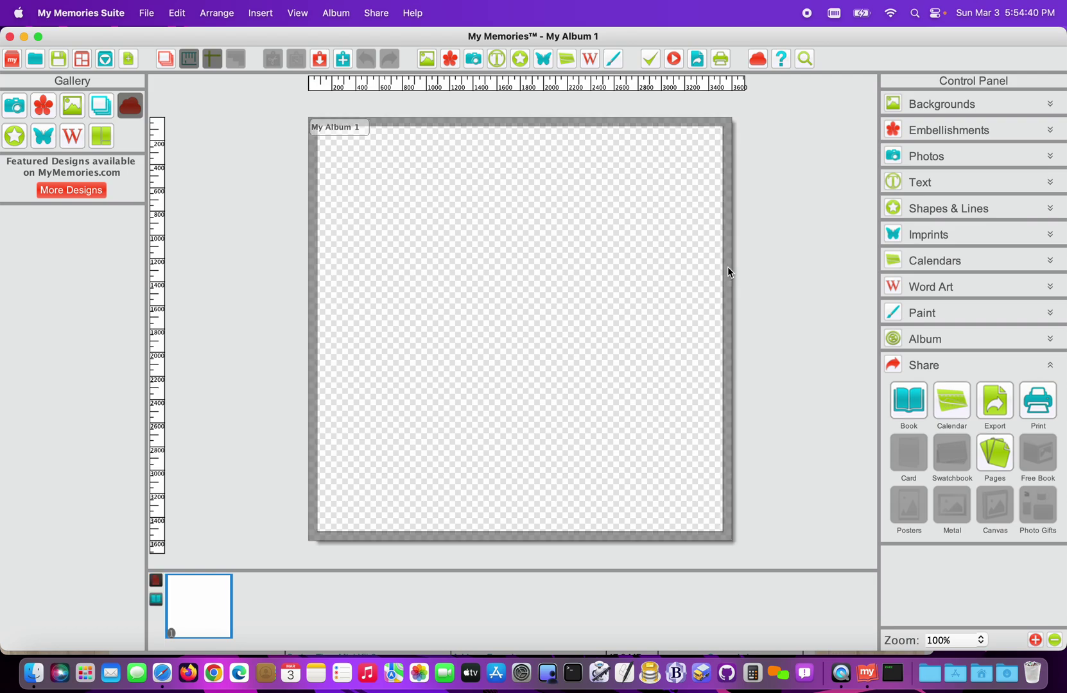
left_click(961, 295)
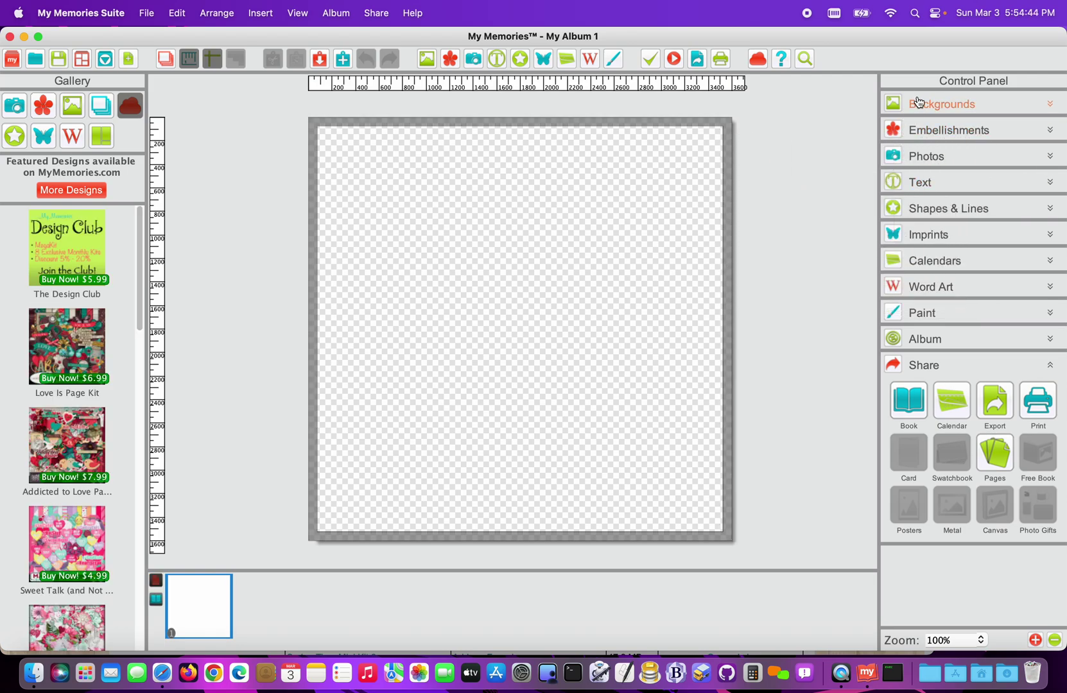
left_click(43, 106)
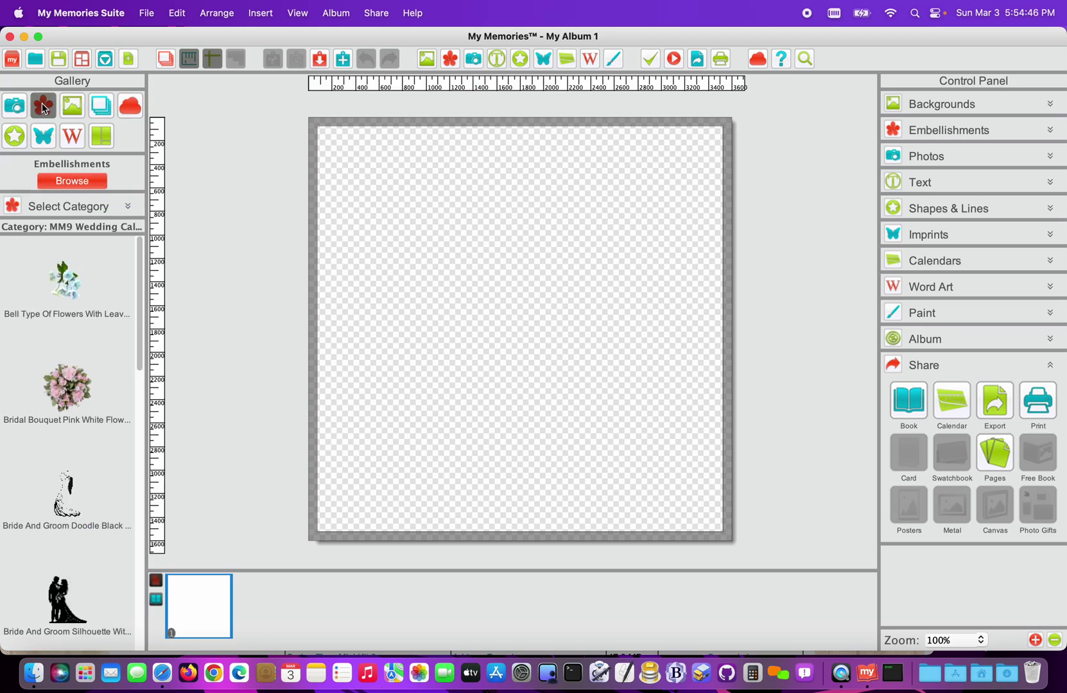
left_click(72, 106)
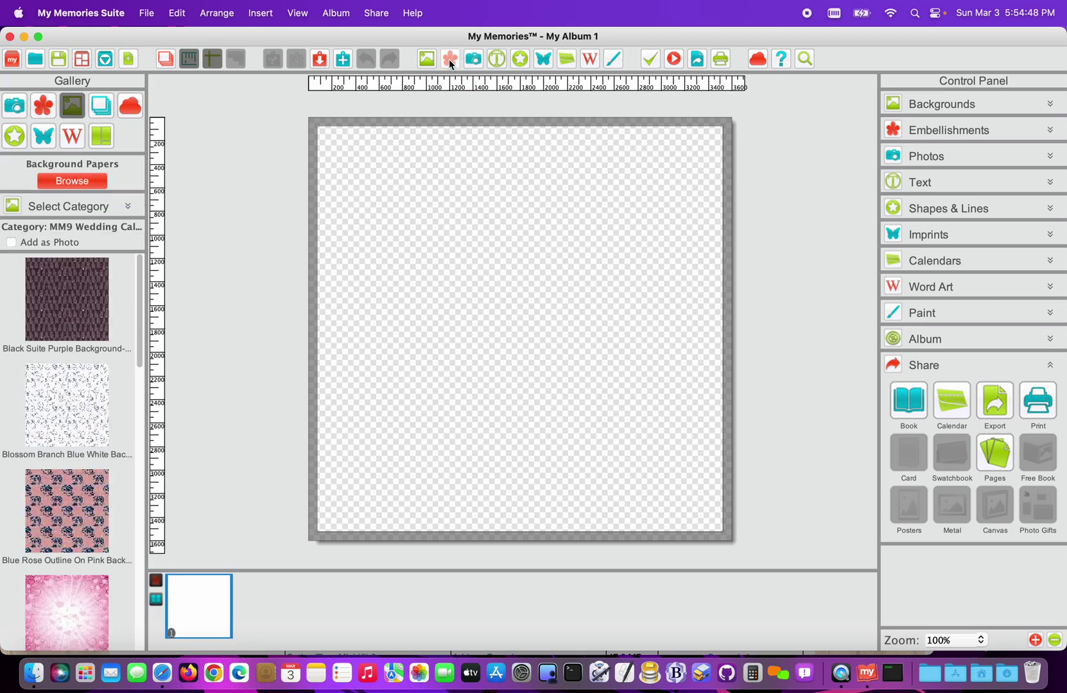
- Apply GC Paper 012 from the Golden Christmas Paper Pack as the page background
left_click(921, 104)
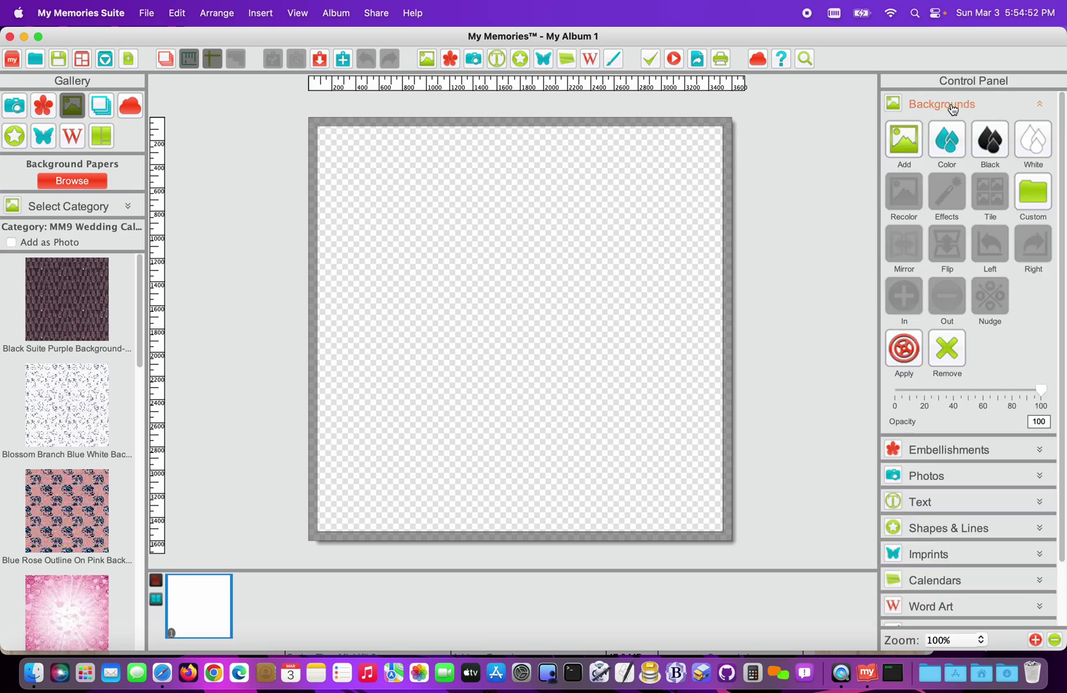
left_click(904, 138)
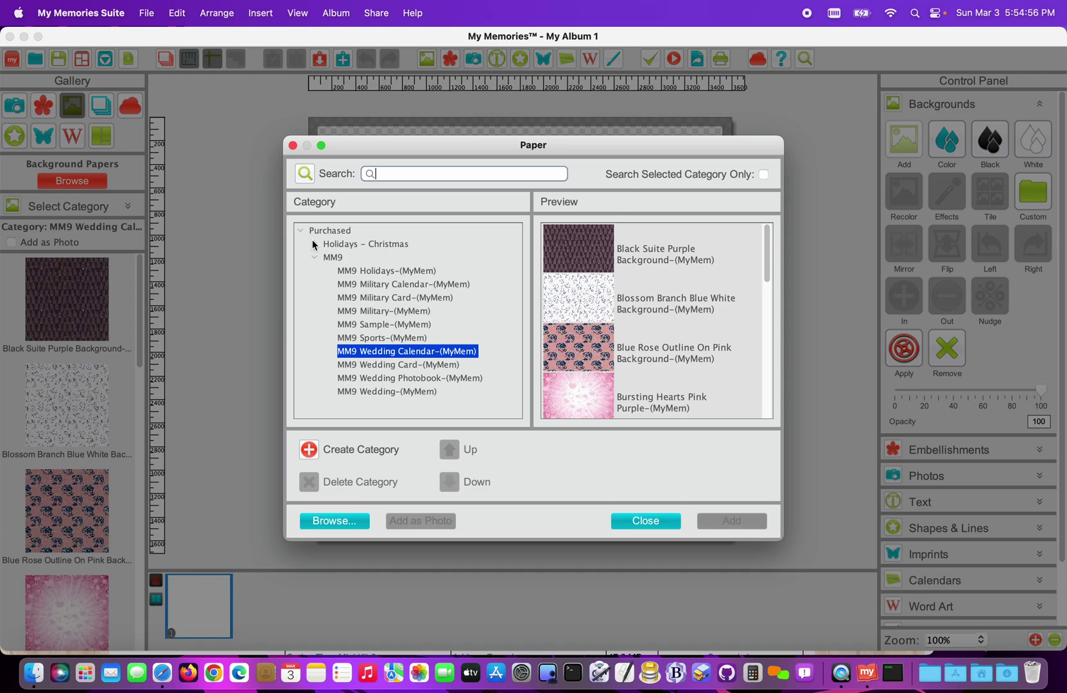
left_click(316, 245)
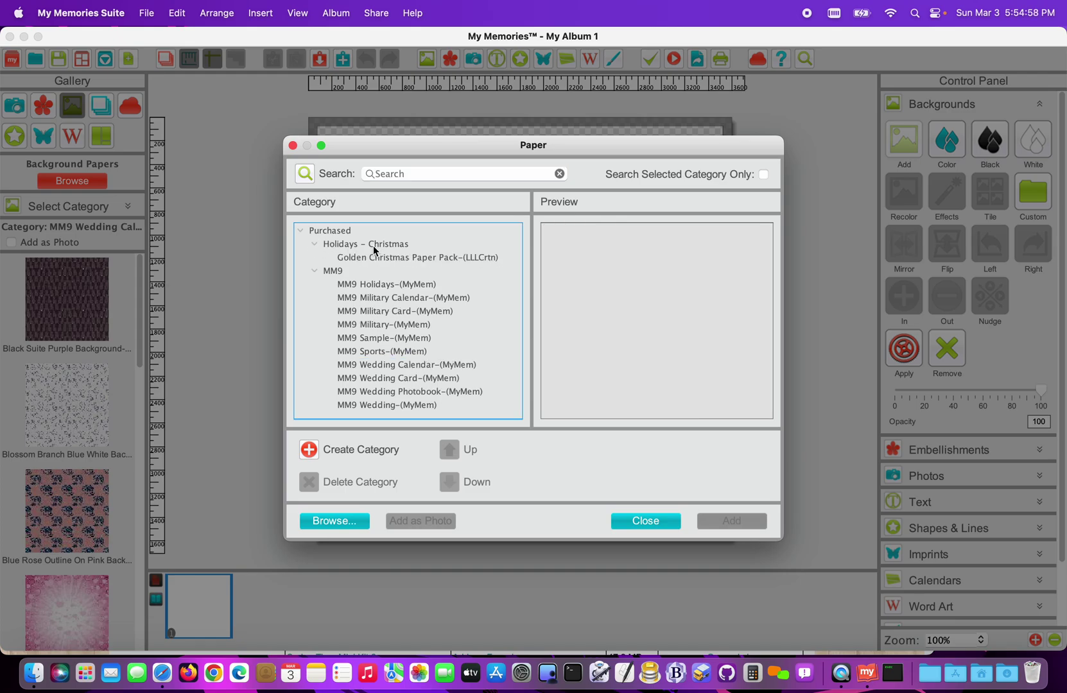
left_click(363, 259)
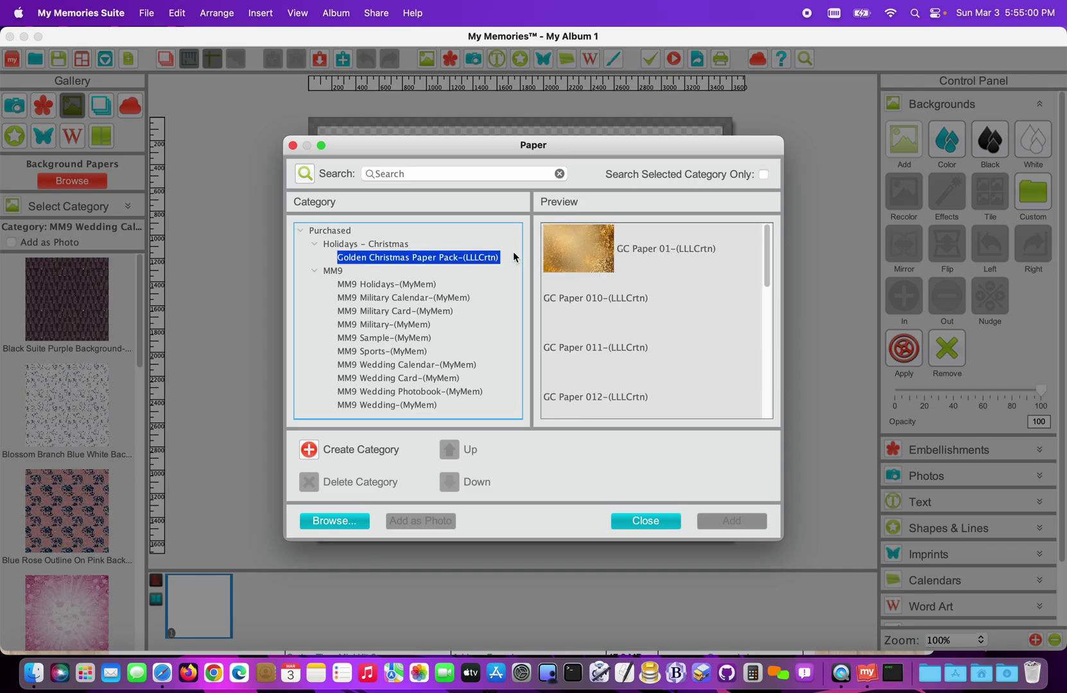
left_click(596, 395)
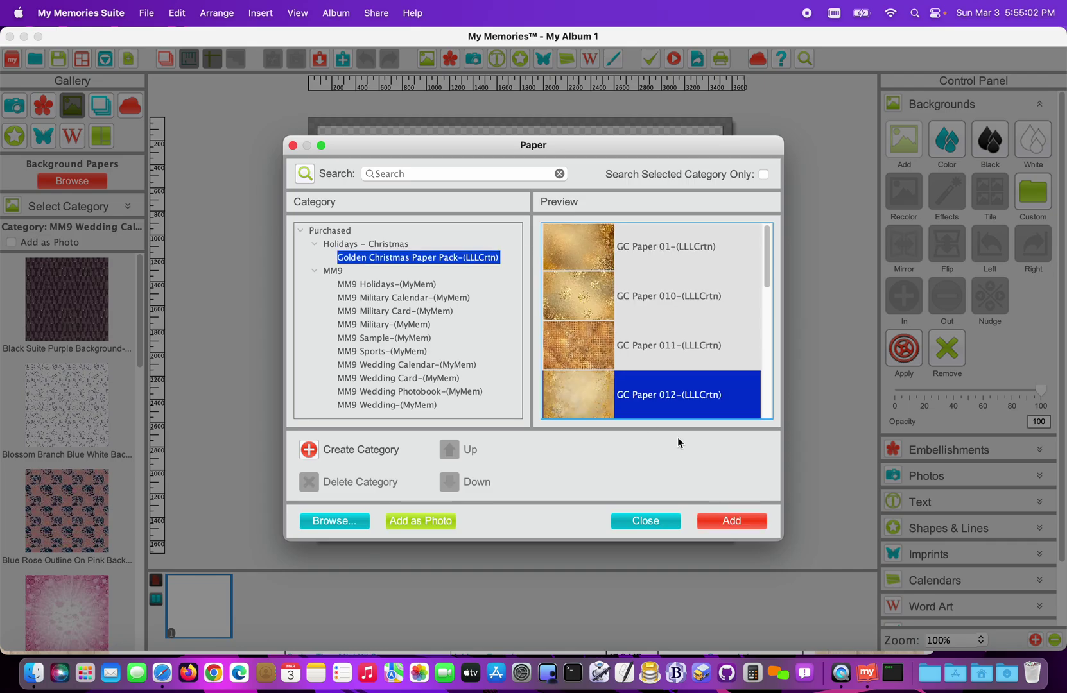
scroll(618, 392, "down", 3)
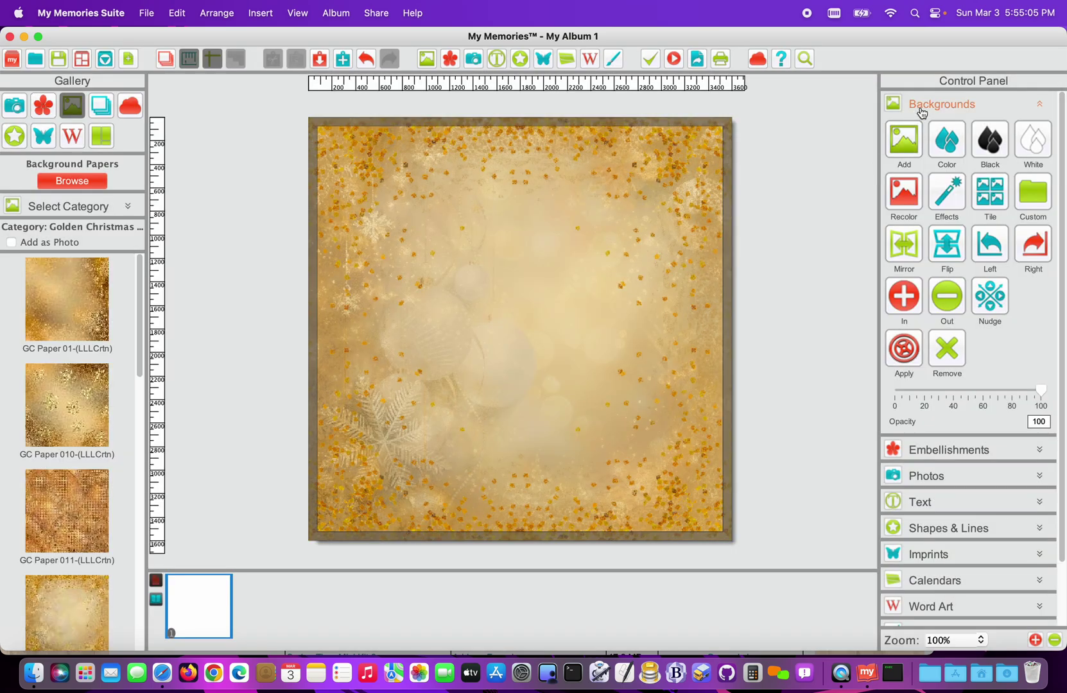
left_click(923, 108)
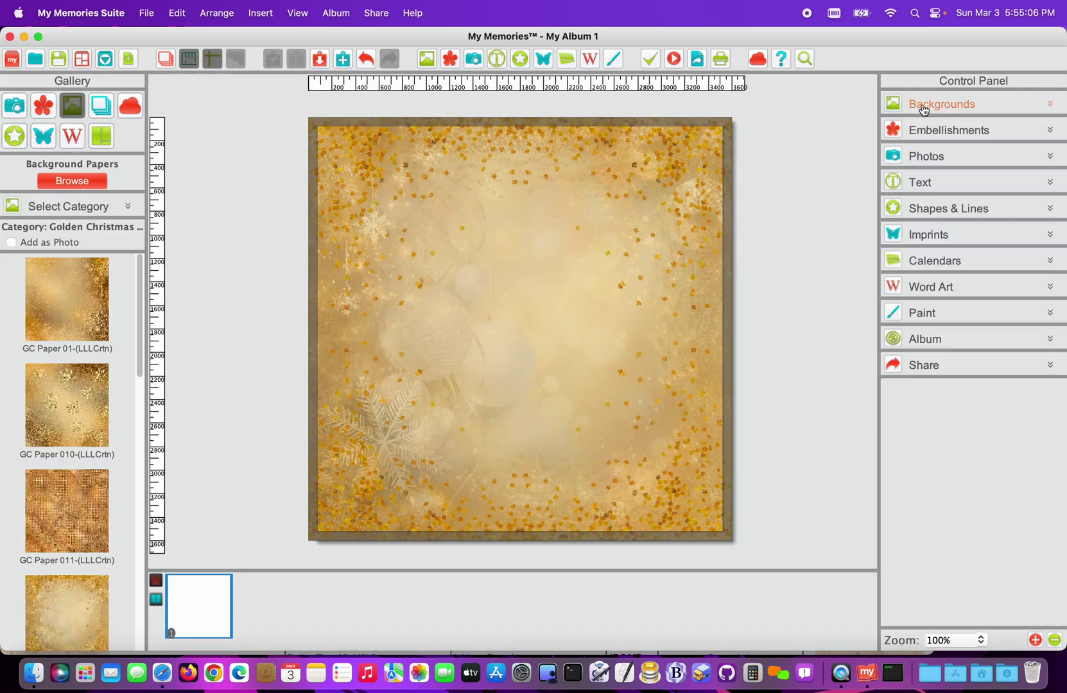
- Add the SCR-CCraft-cl02 kitten cluster from Christmas Craft Clusters to the middle of the page
left_click(923, 130)
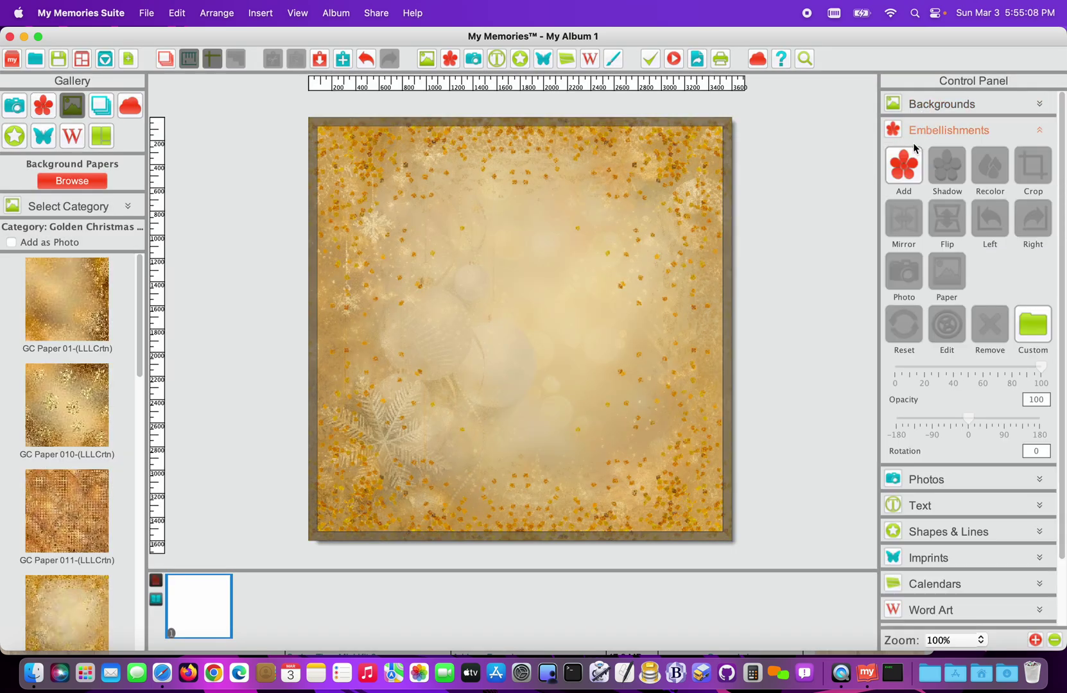
left_click(902, 161)
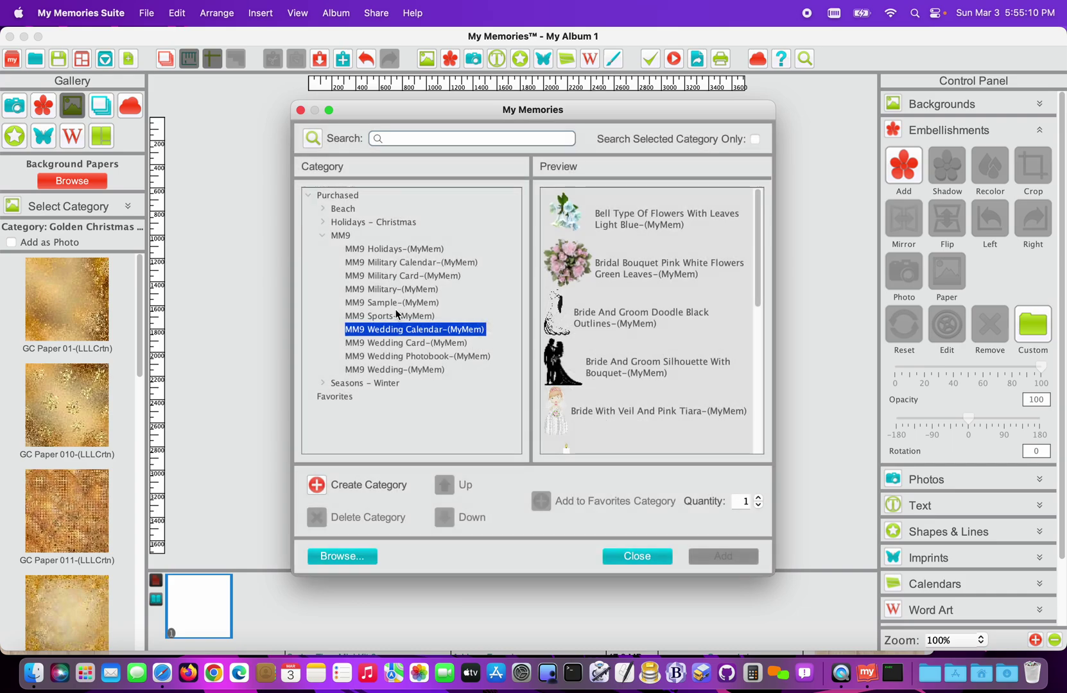
left_click(323, 208)
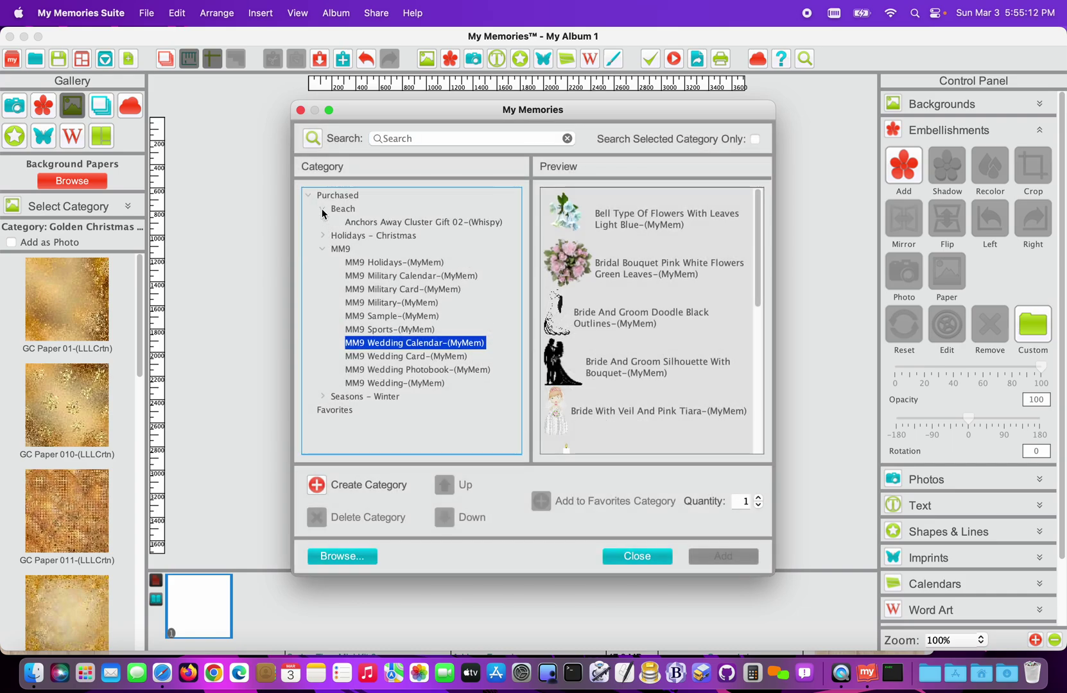
left_click(370, 224)
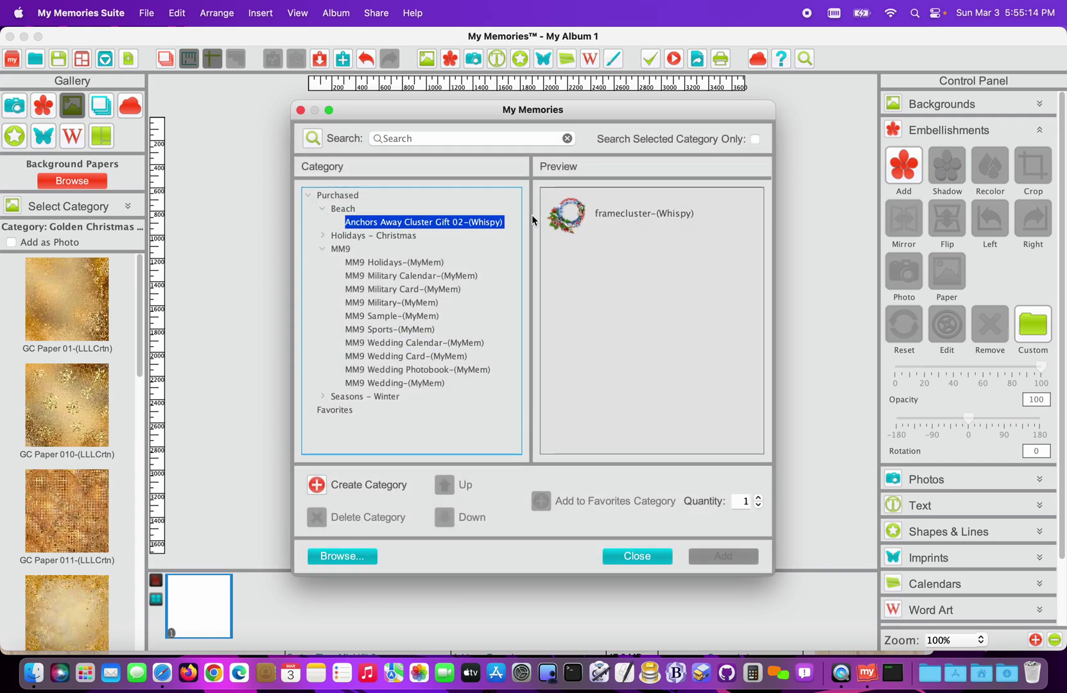
left_click(322, 236)
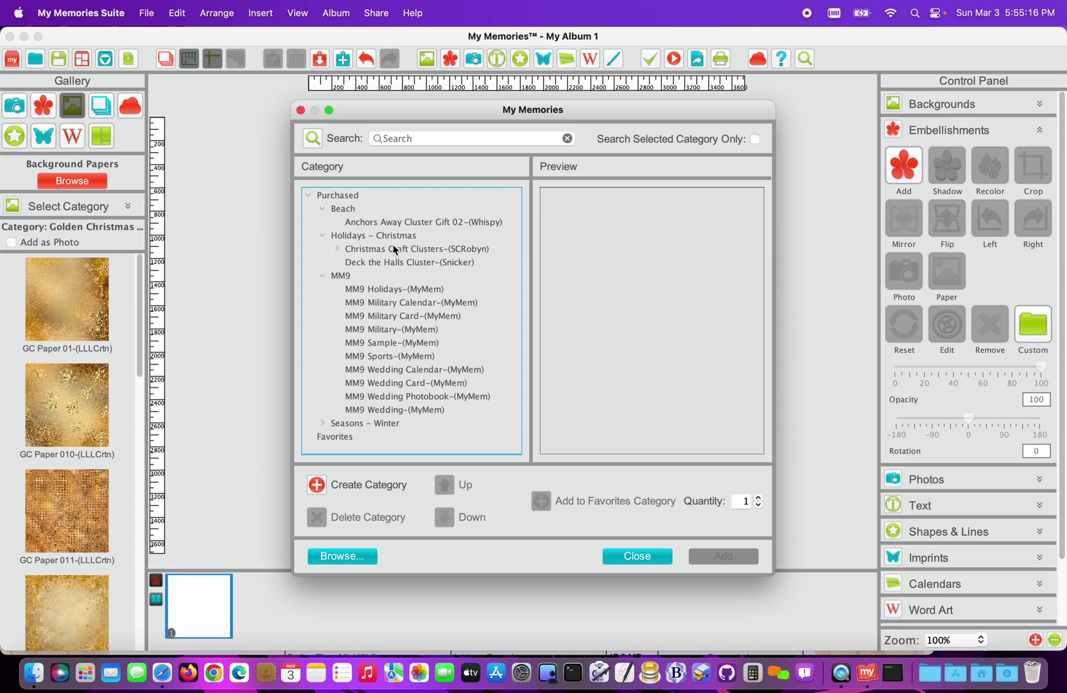
left_click(371, 262)
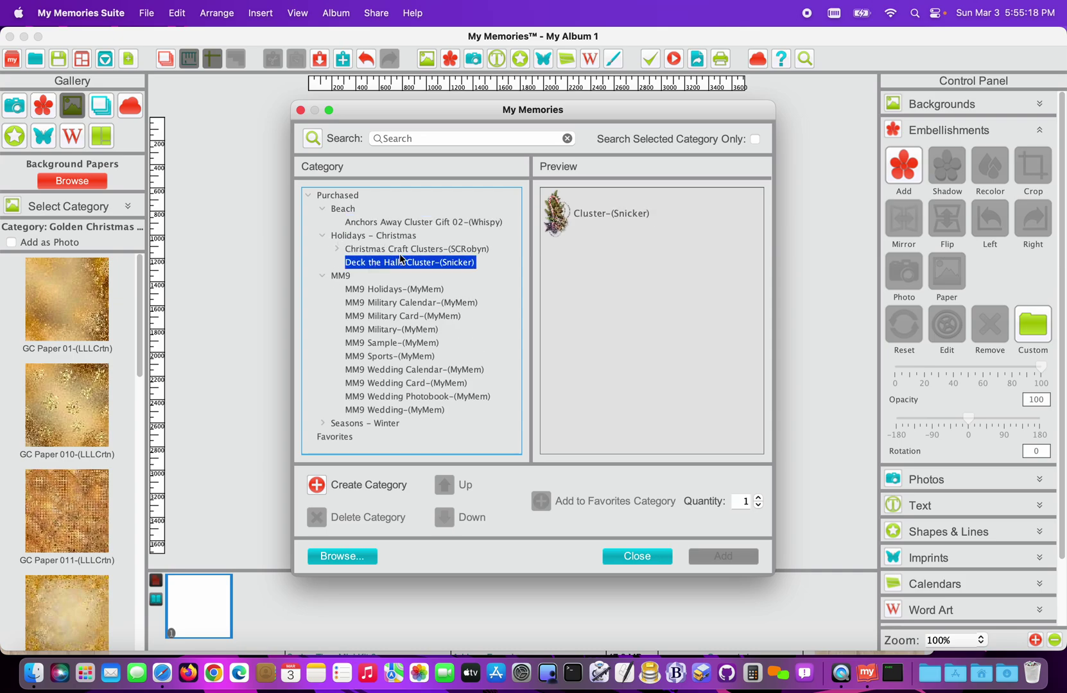
left_click(389, 250)
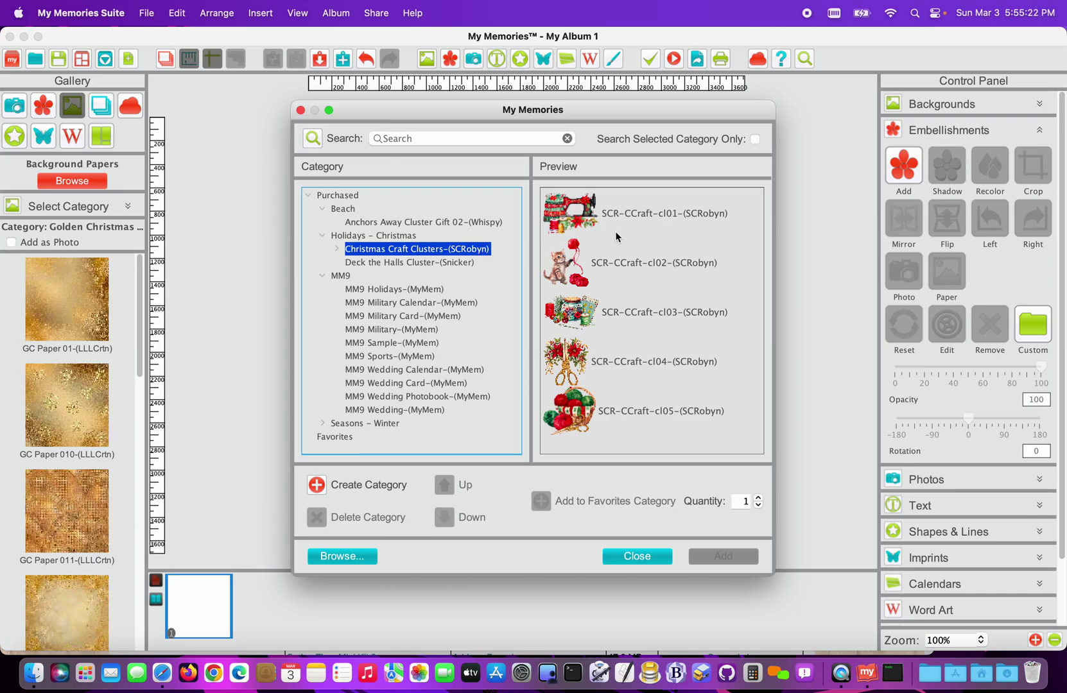
left_click(618, 275)
left_click(723, 556)
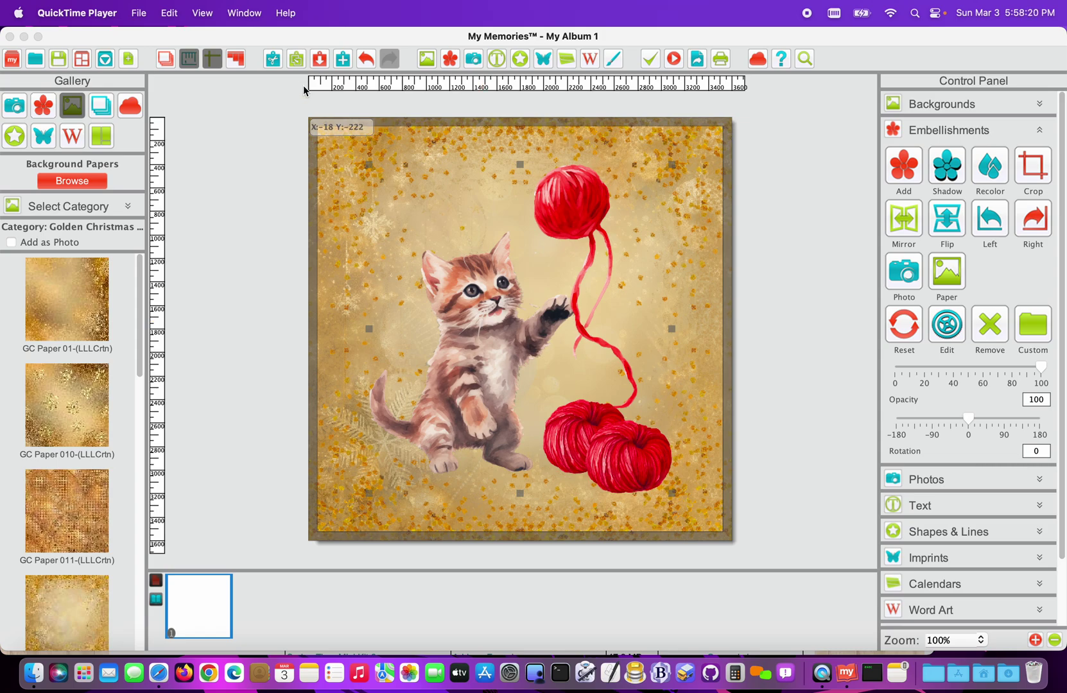
left_click(174, 29)
left_click(146, 12)
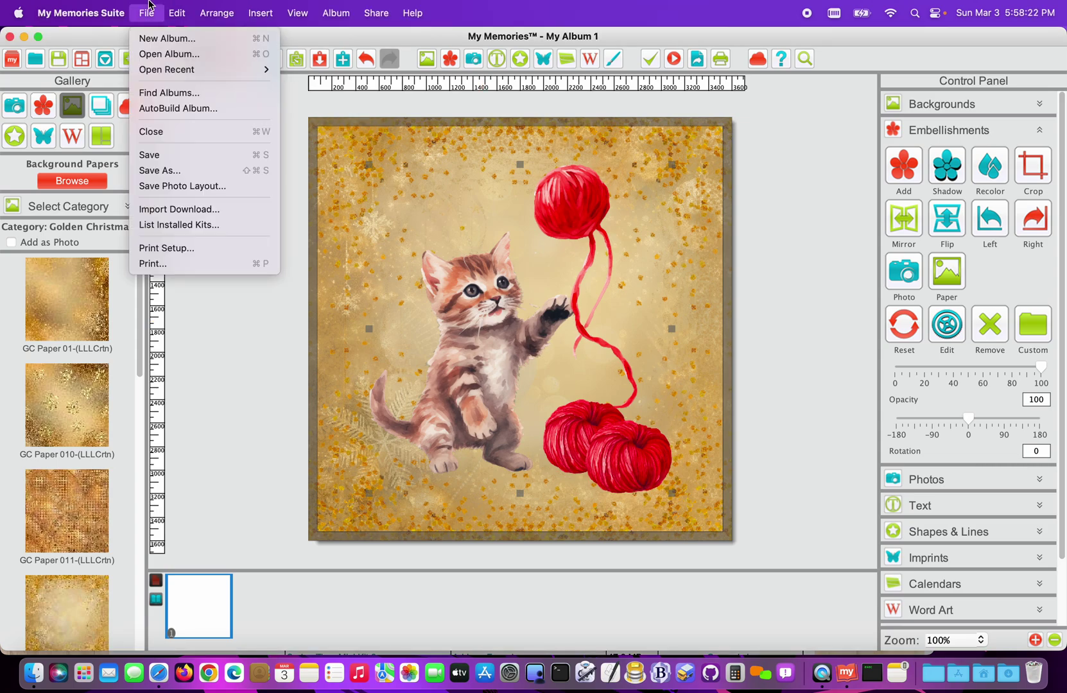
- Show the List of Installed Kits, then bring Safari's kit download page to the front
left_click(208, 226)
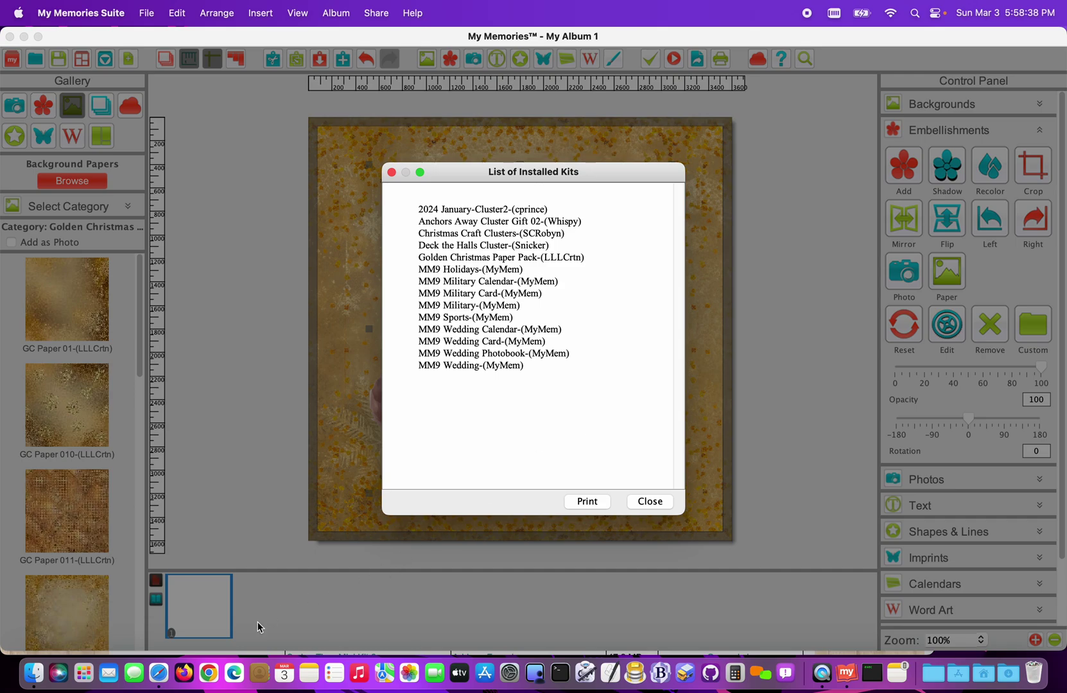
left_click(159, 674)
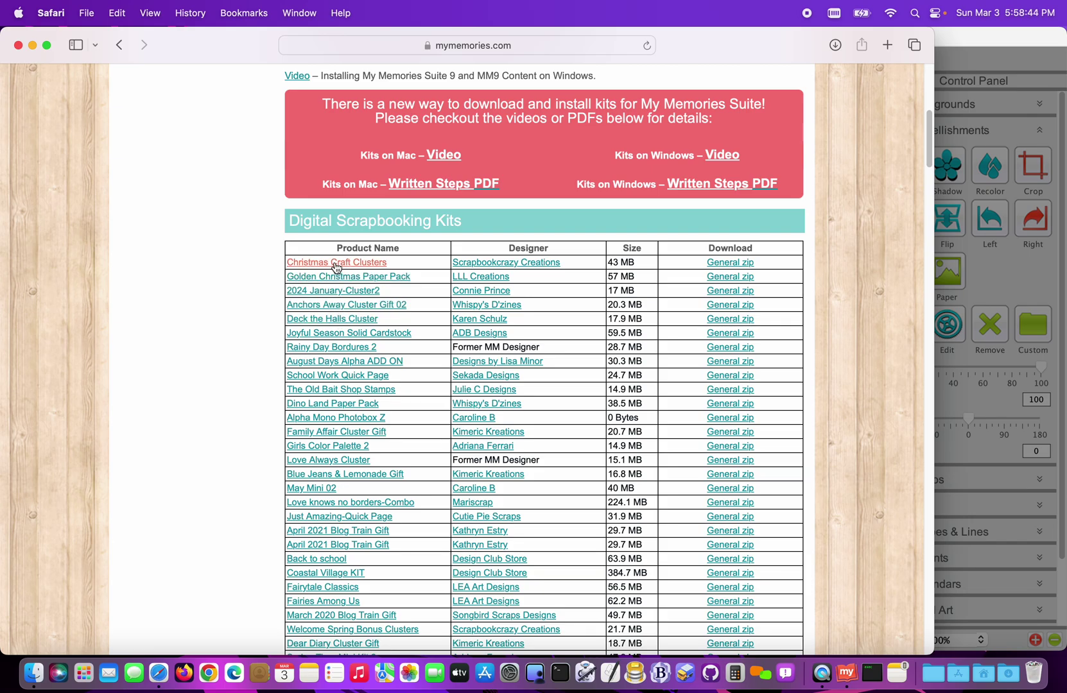
- Review the Digital Scrapbooking Kits table in Safari, then return to My Memories Suite's installed kits list
scroll(347, 411, "down", 10)
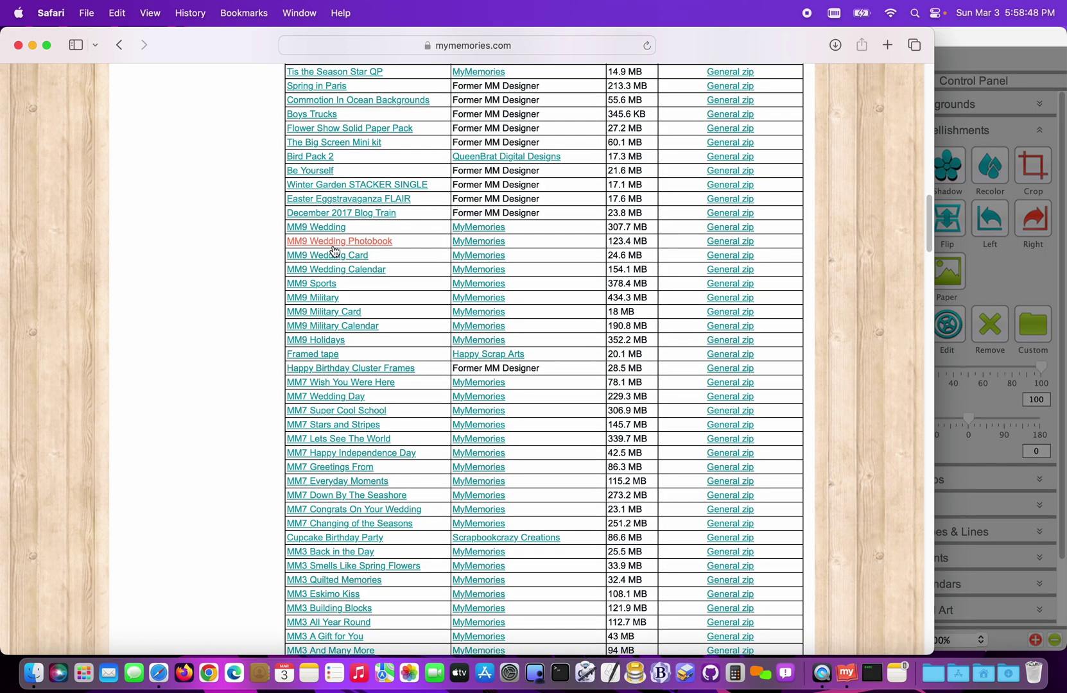
scroll(327, 244, "up", 8)
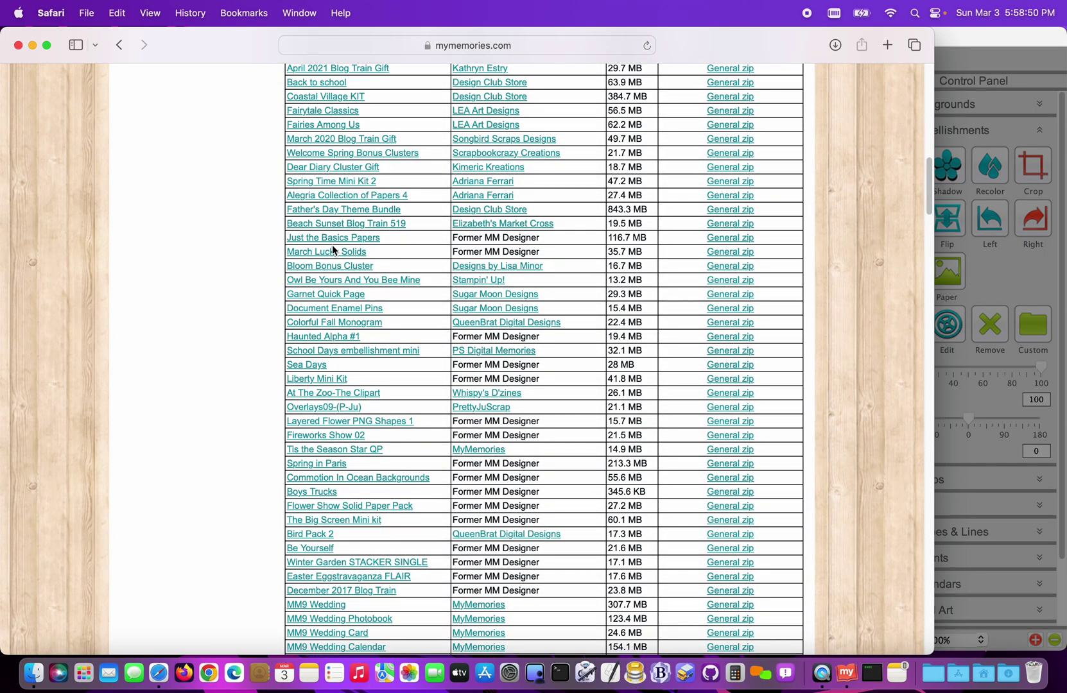
scroll(333, 250, "up", 10)
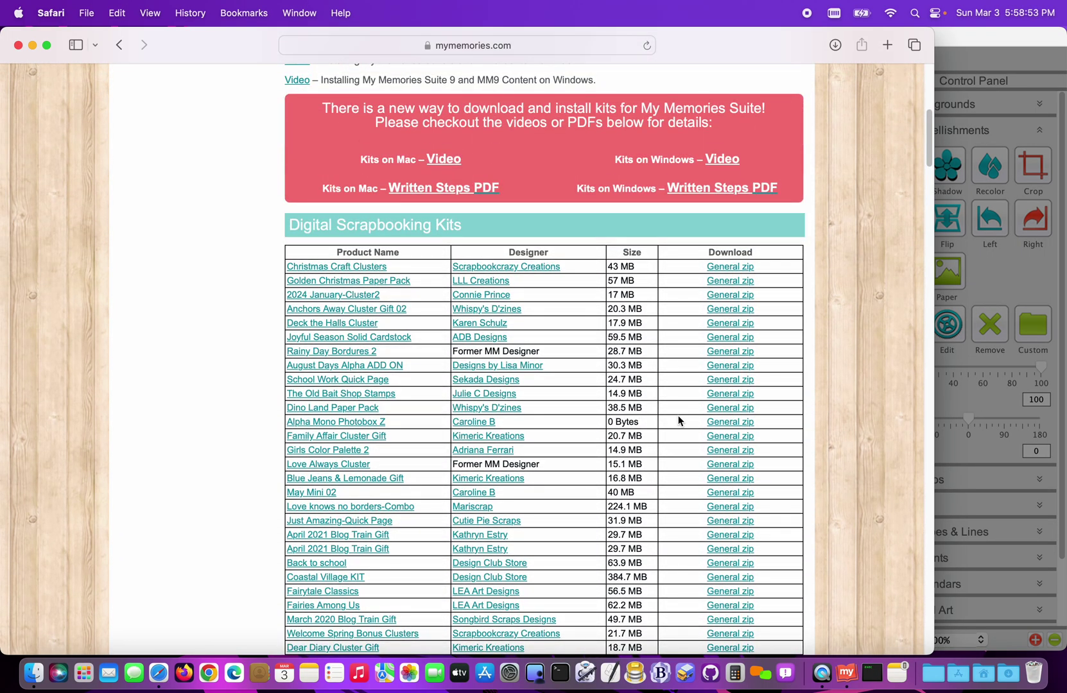
left_click(846, 673)
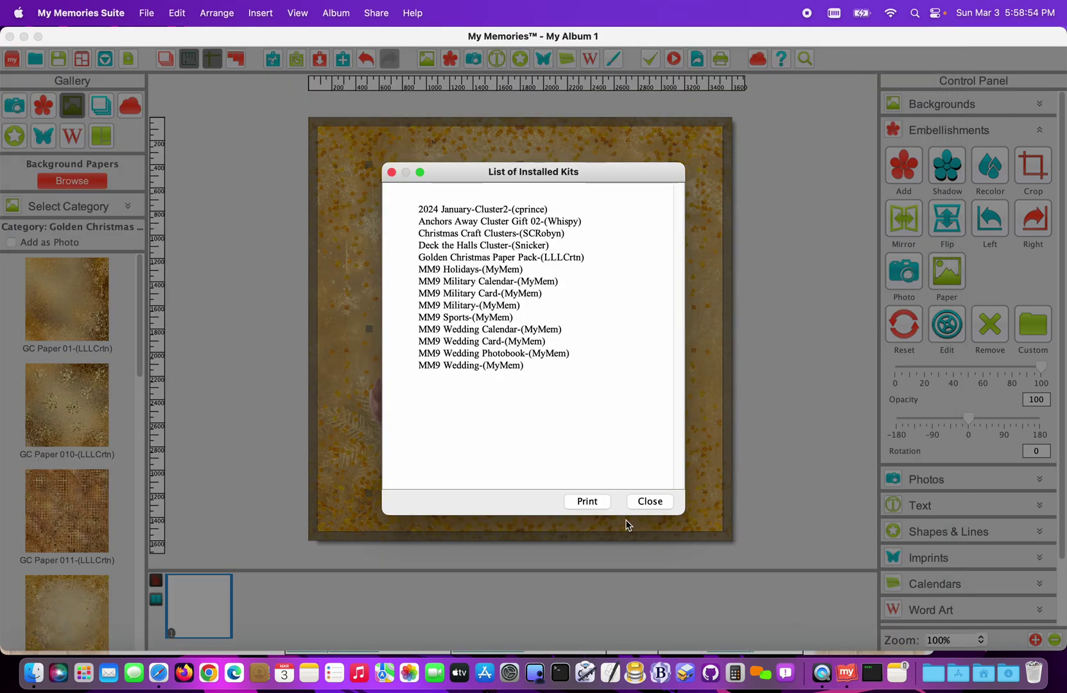